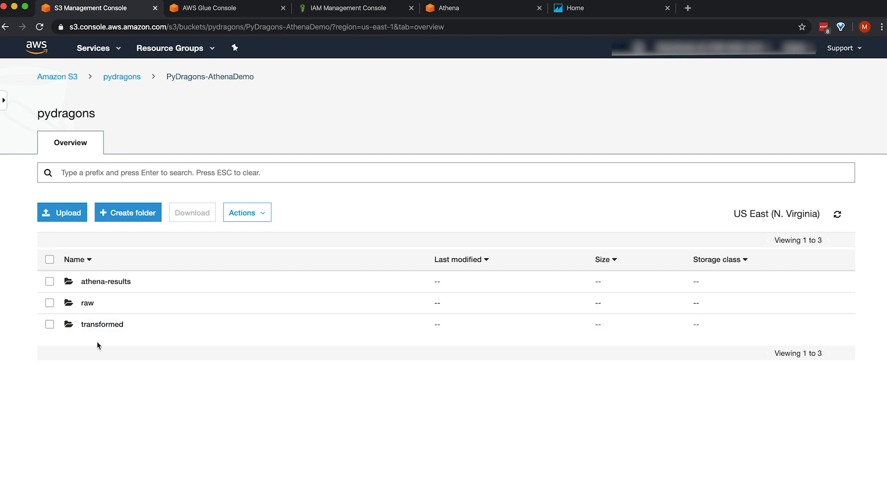
# Open the raw/dragonevents folder in S3, and switch to Athena to review the columns of the dragonevents table.
pyautogui.click(87, 305)
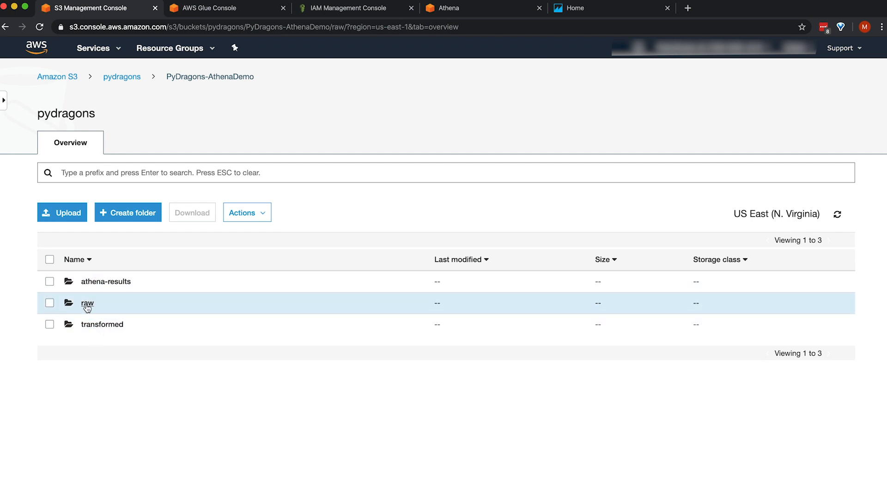
pyautogui.click(90, 285)
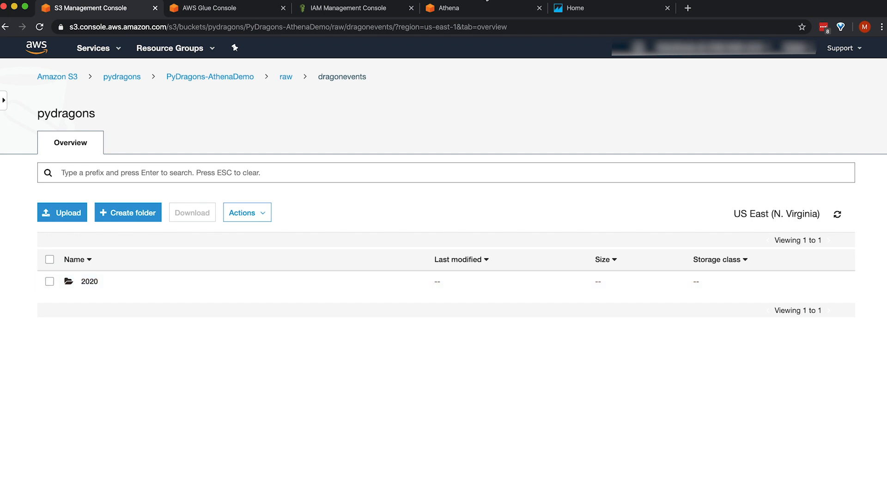
pyautogui.click(456, 9)
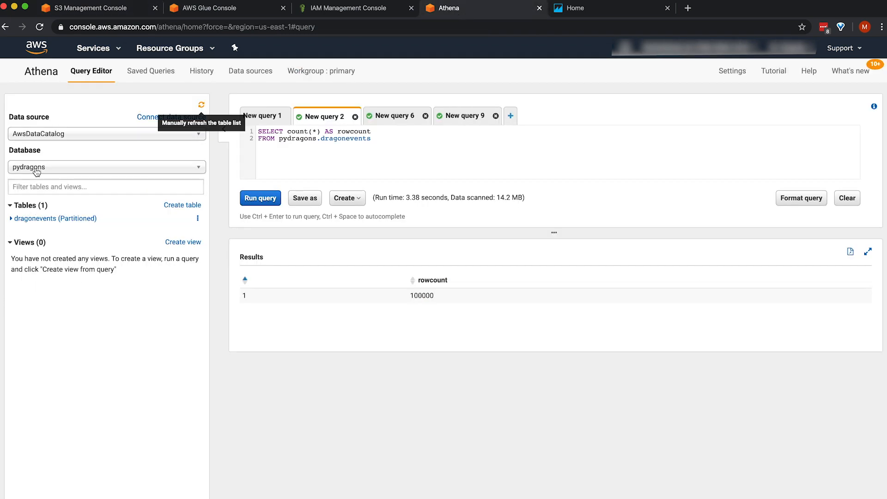
pyautogui.click(12, 219)
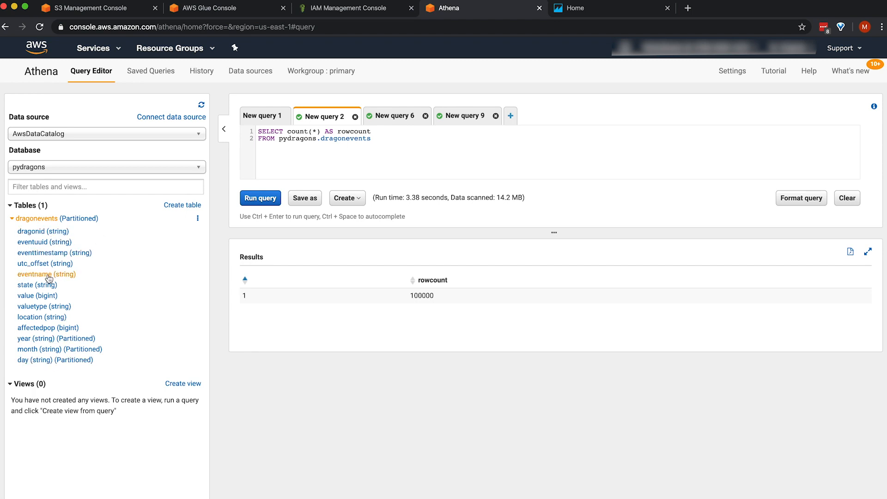
pyautogui.click(13, 219)
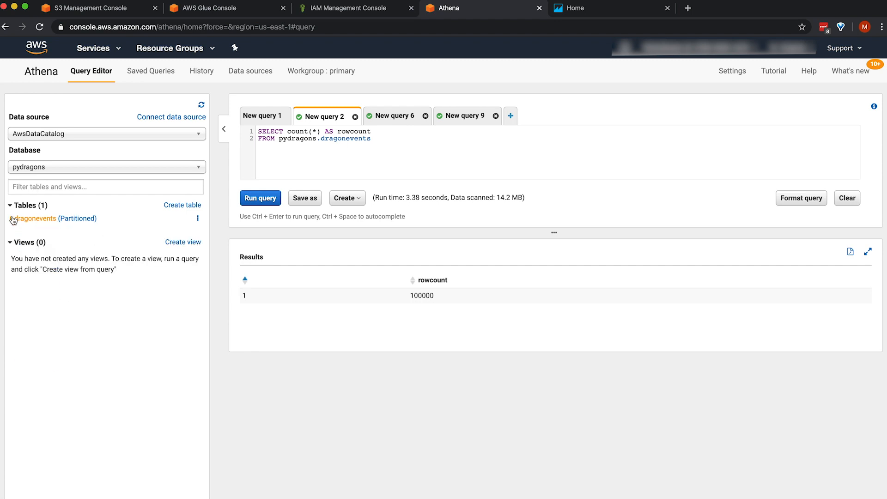
# Switch to the AWS Glue console and review its data catalog tables and existing crawlers.
pyautogui.click(196, 10)
pyautogui.click(23, 141)
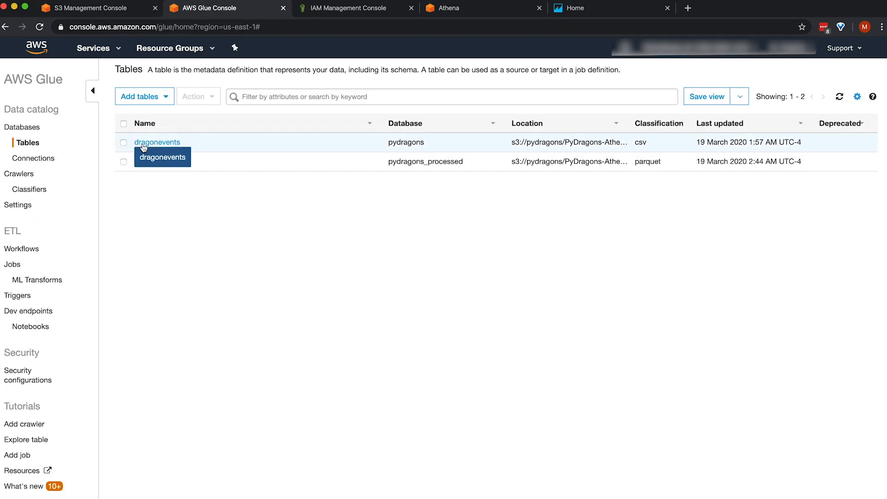
pyautogui.click(18, 175)
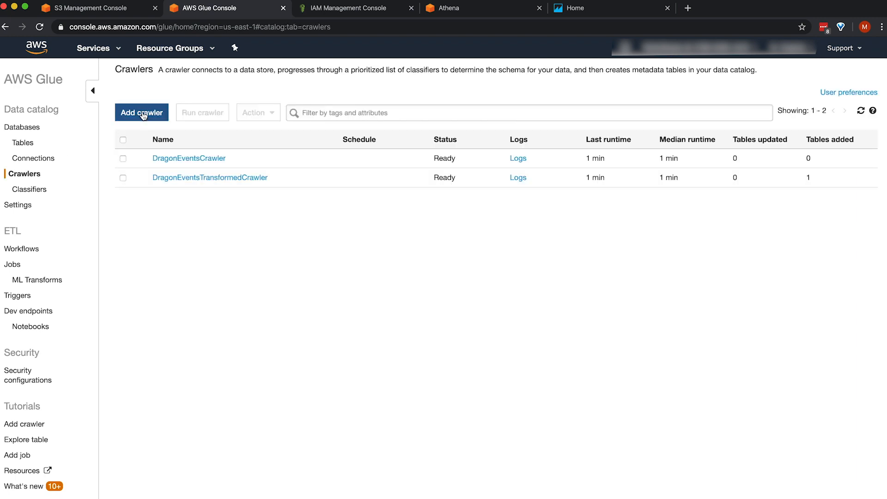
# Switch to the S3 console and browse to the raw/dragons/2020/03/19 folder to inspect the dragons data file.
pyautogui.click(98, 9)
pyautogui.click(286, 77)
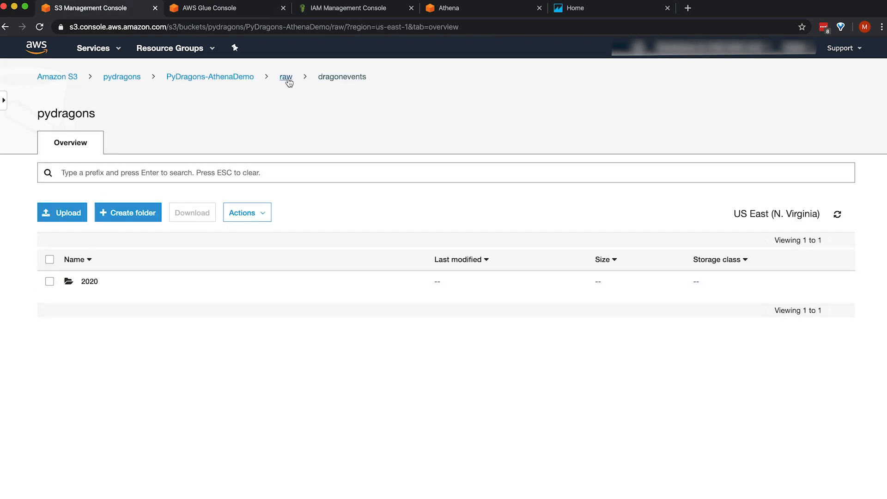
pyautogui.click(100, 304)
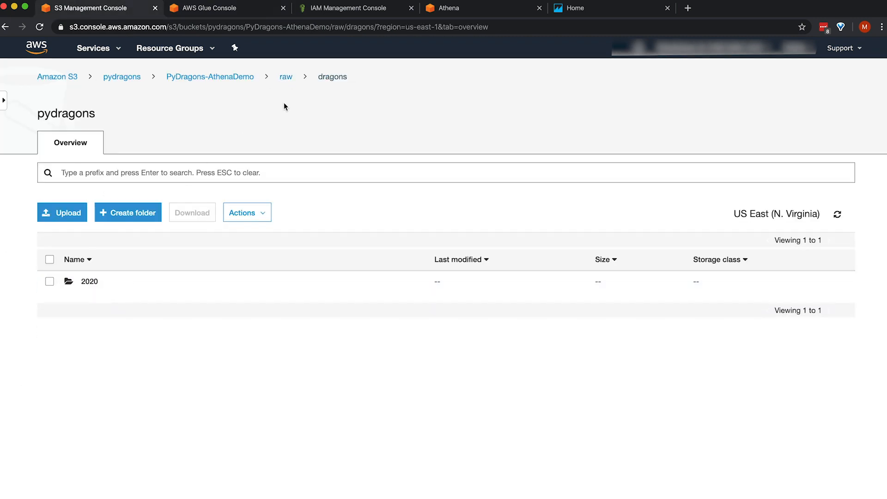
pyautogui.click(90, 282)
pyautogui.click(85, 283)
pyautogui.click(85, 282)
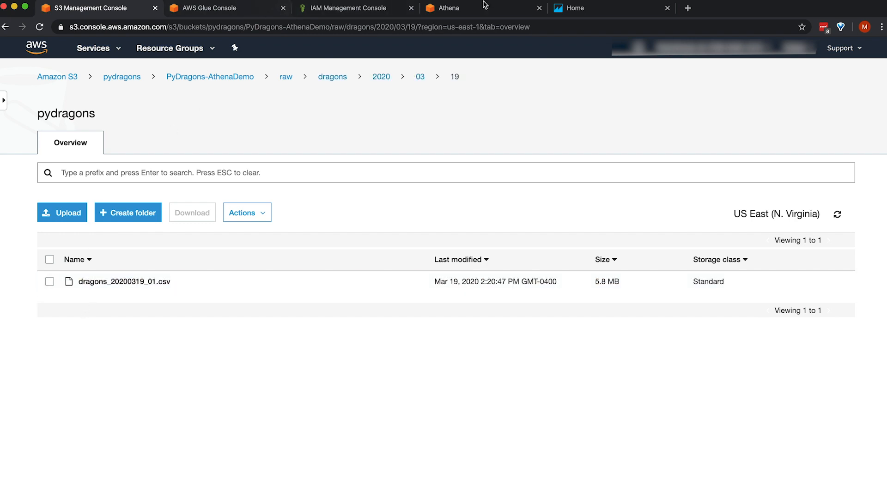
# In the AWS Glue console, start a new crawler named DragonsCrawler with data stores as its source type.
pyautogui.click(207, 12)
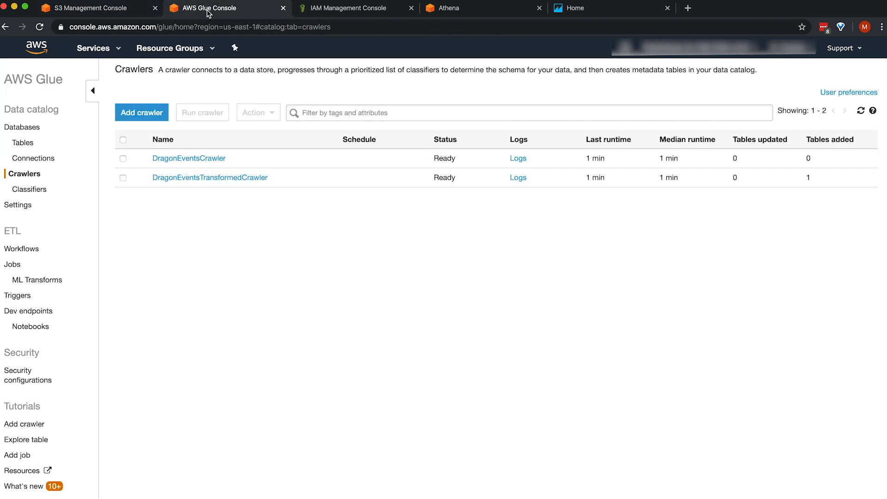
pyautogui.click(157, 114)
pyautogui.click(342, 150)
pyautogui.write('DragonsCrawler')
pyautogui.click(495, 211)
pyautogui.click(523, 224)
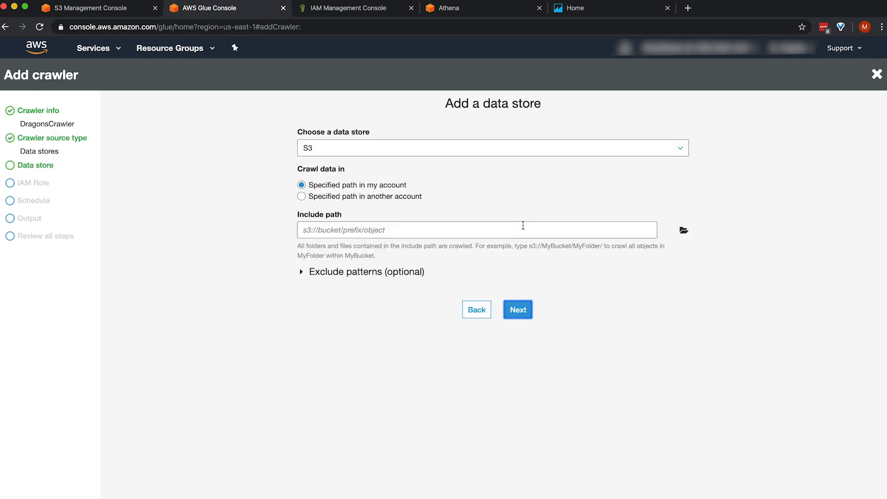
# Set the S3 include path to s3://pydragons/PyDragons-AthenaDemo/raw/dragons as the crawler's only data store.
pyautogui.click(683, 230)
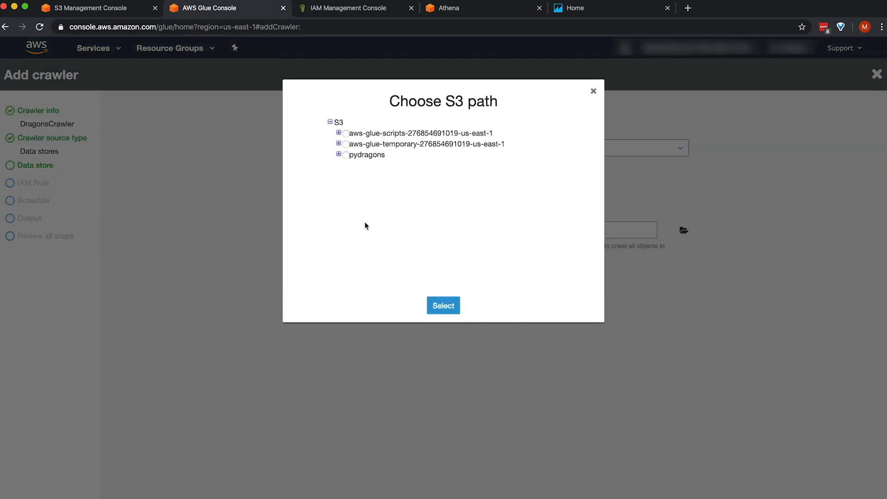
pyautogui.click(338, 155)
pyautogui.click(347, 165)
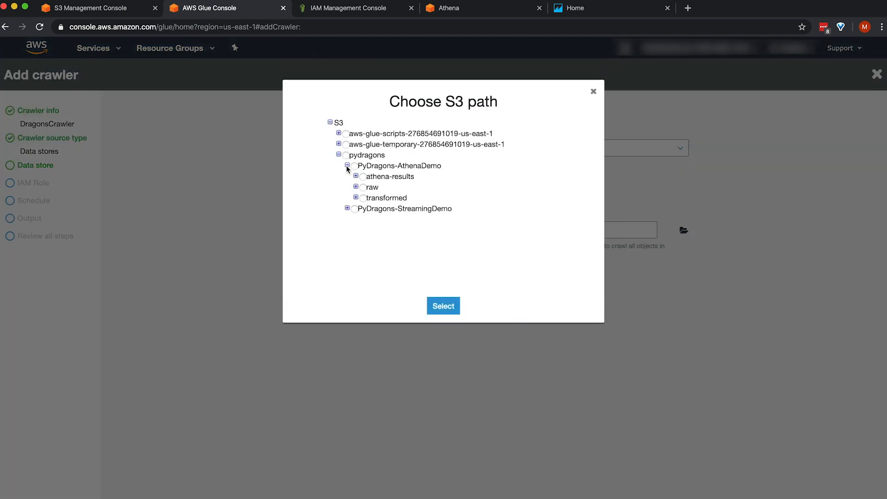
pyautogui.click(357, 187)
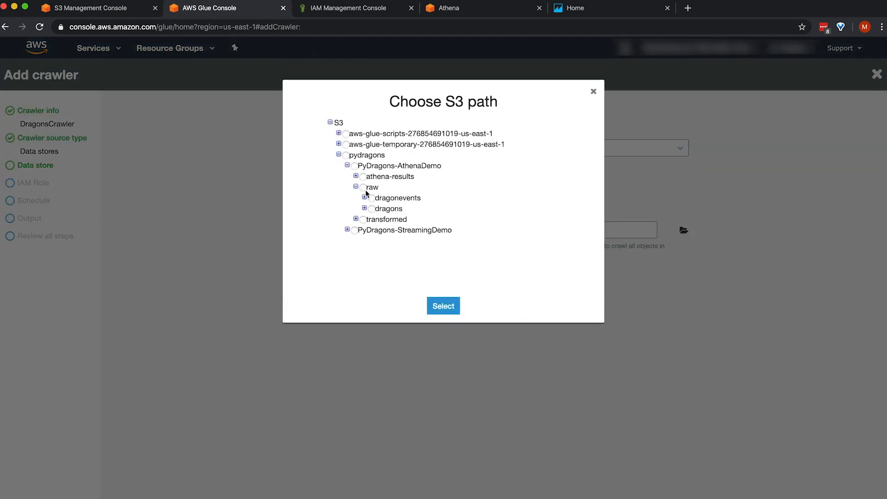
pyautogui.click(372, 209)
pyautogui.click(443, 305)
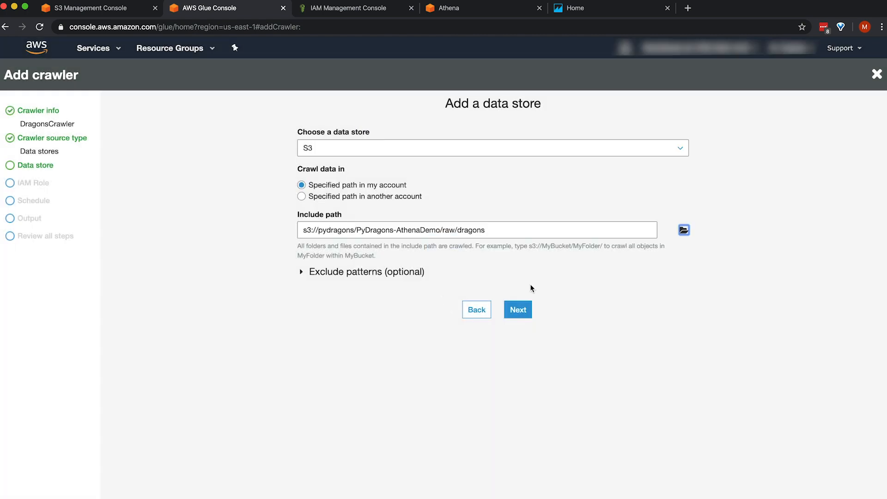
pyautogui.click(524, 312)
pyautogui.click(519, 163)
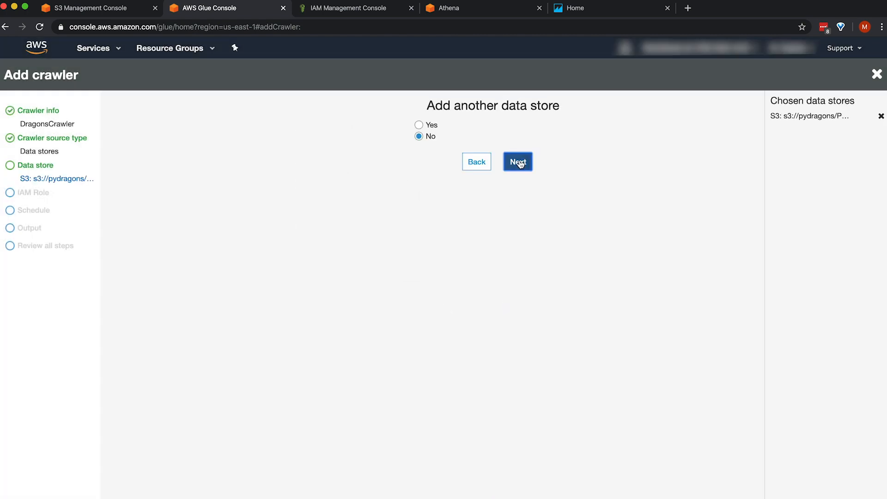
# Create the IAM role AWSGlueServiceRole-DragonsCrawlerTableRole for the crawler and keep its schedule as run on demand.
pyautogui.click(432, 197)
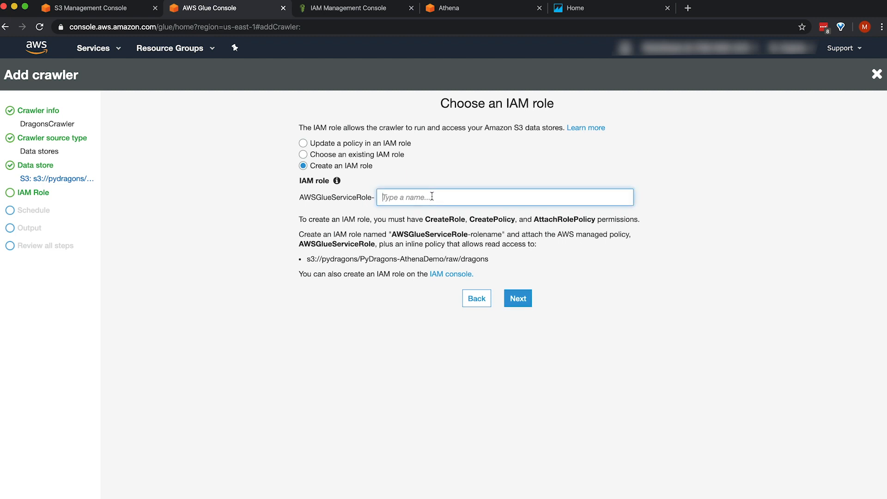
pyautogui.write('DragonsCrawlerTableRole')
pyautogui.click(528, 305)
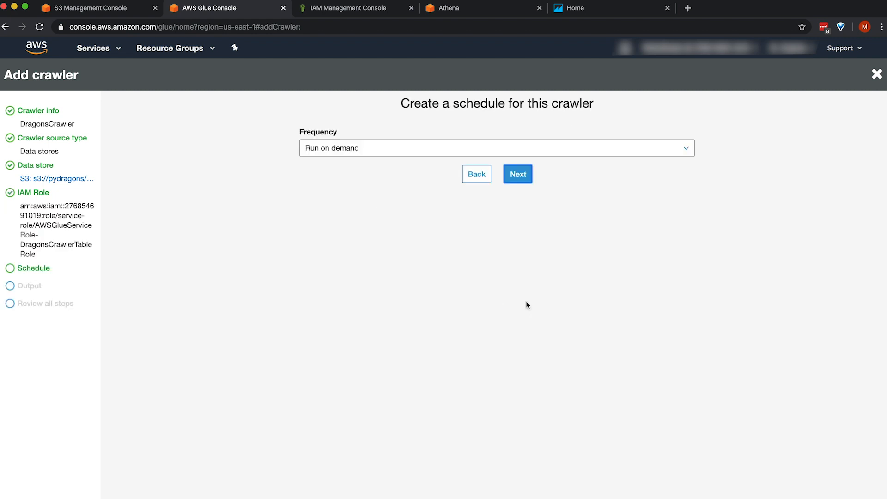
pyautogui.click(515, 175)
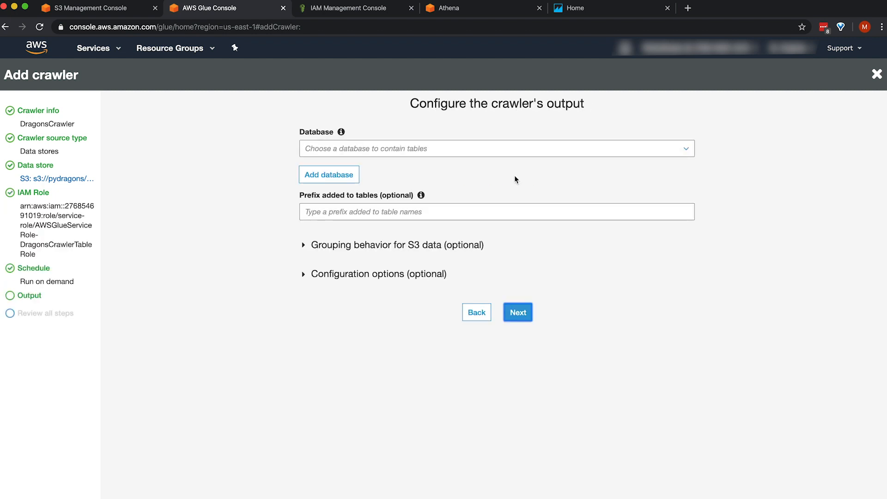
# Set the output database to pydragons, ignore schema changes without updating the catalog table, and finish creating the crawler.
pyautogui.click(447, 152)
pyautogui.click(354, 186)
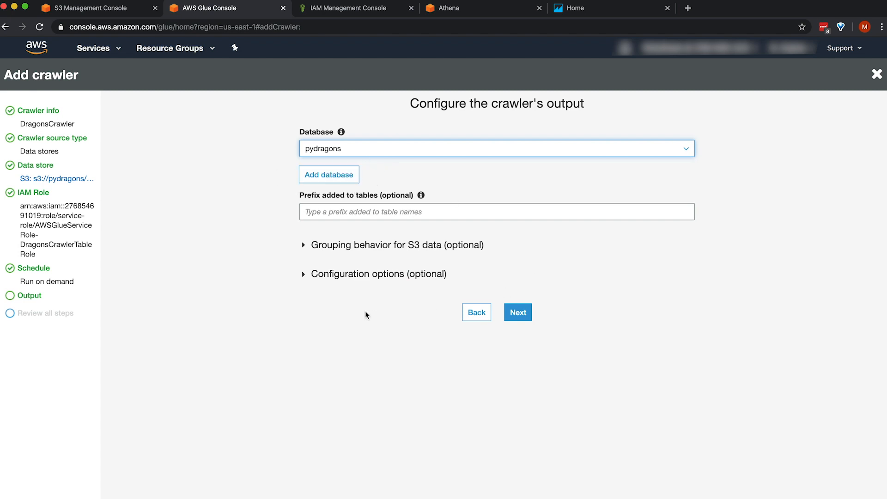
pyautogui.click(305, 276)
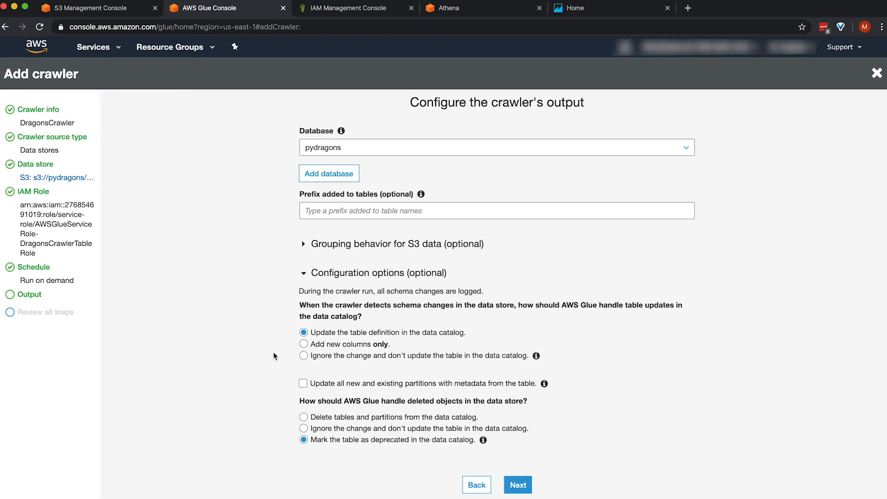
pyautogui.click(303, 356)
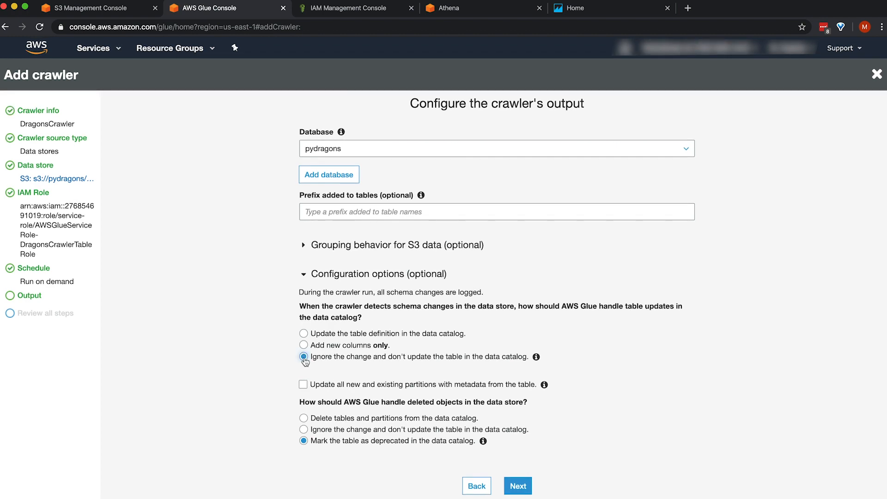
pyautogui.click(523, 487)
pyautogui.click(525, 451)
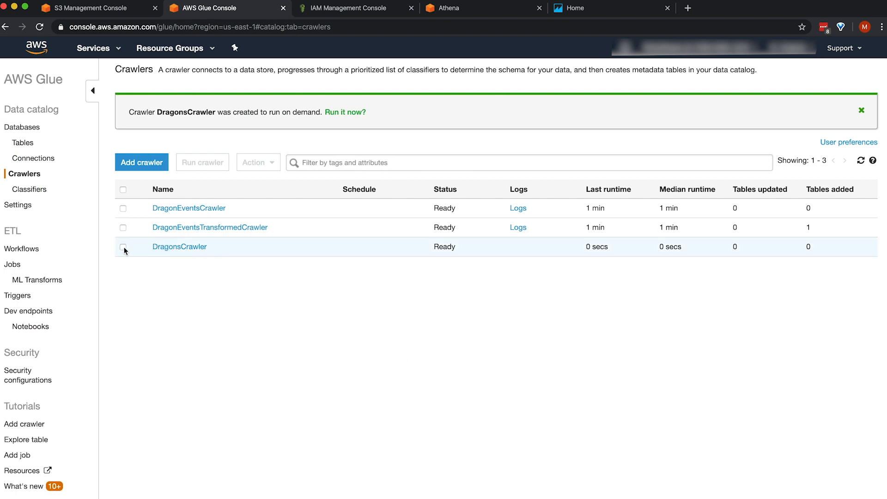
# Run DragonsCrawler and open the details of the dragons table in the data catalog.
pyautogui.click(123, 248)
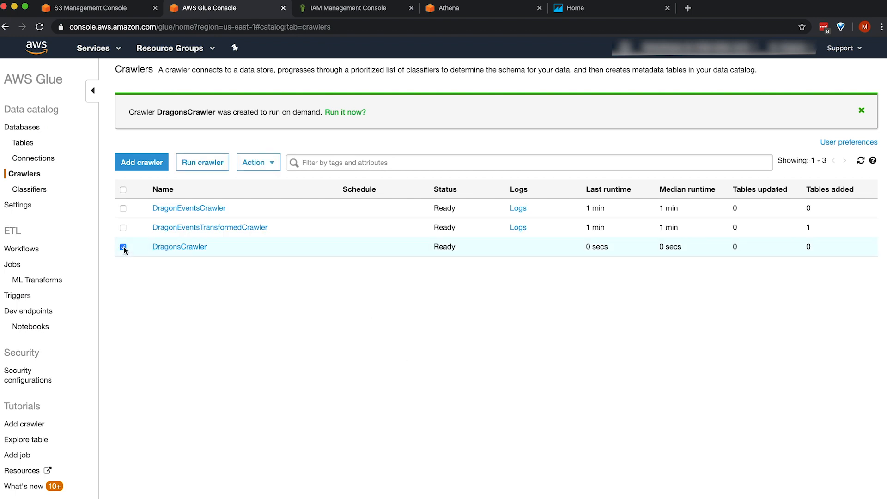
pyautogui.click(209, 166)
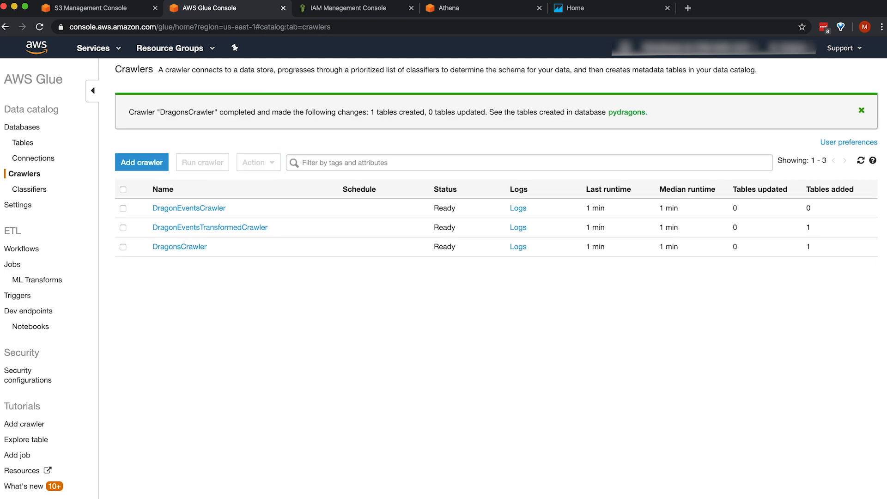
pyautogui.click(23, 144)
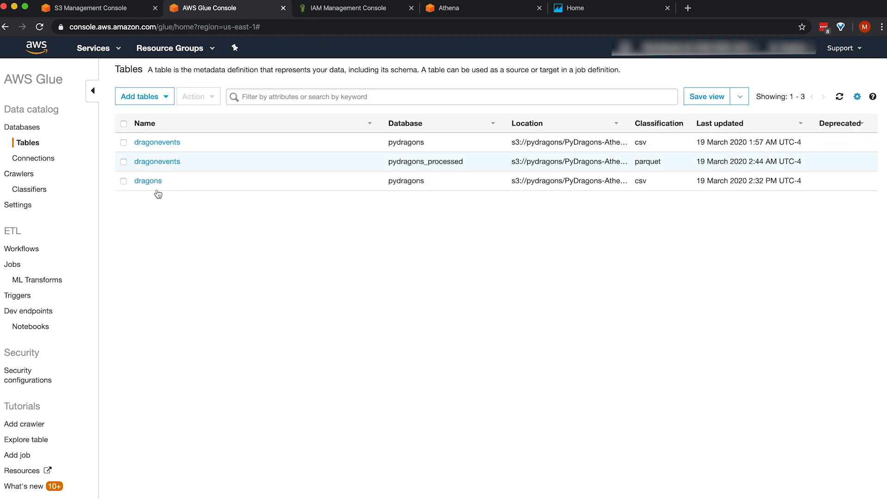
pyautogui.click(147, 183)
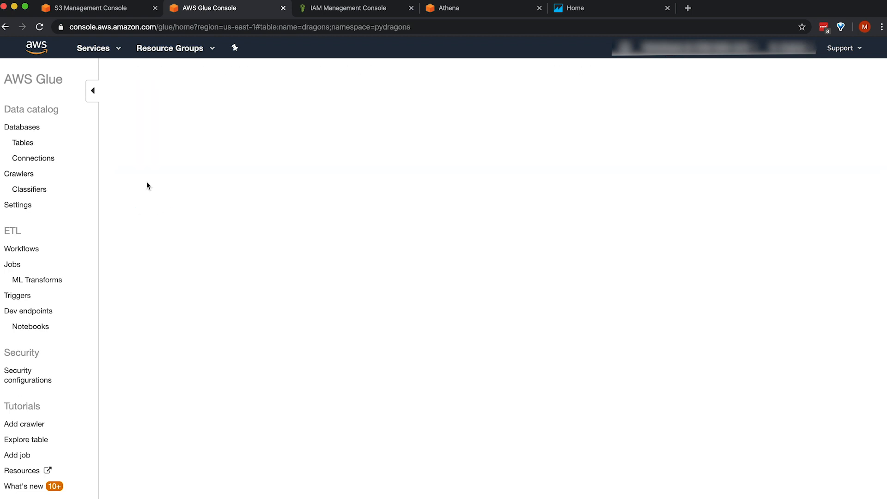
# Rename the dragons table's partition columns partition_0, partition_1 and partition_2 to year, month and day, and save the schema.
pyautogui.scroll(-5, 196, 229)
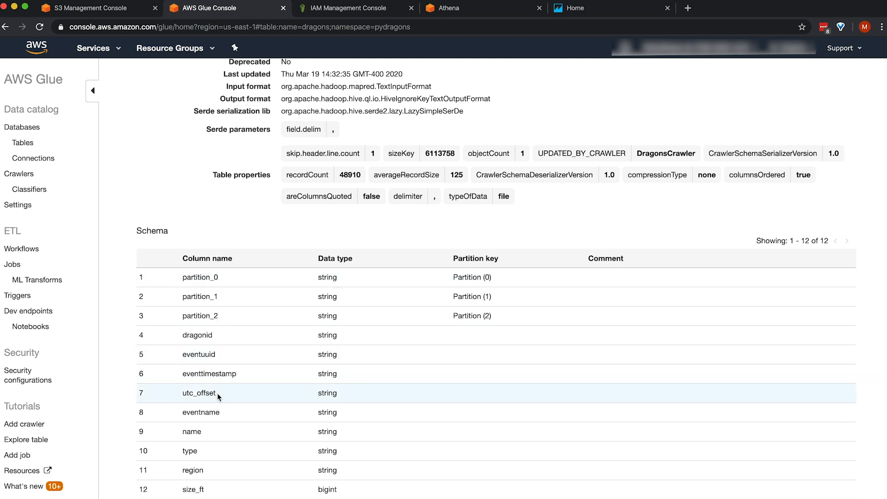
pyautogui.scroll(3, 218, 398)
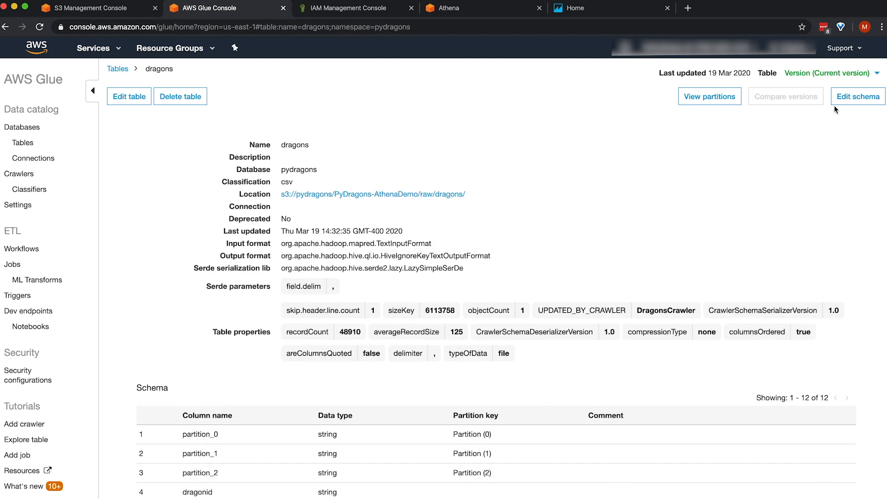
pyautogui.click(860, 97)
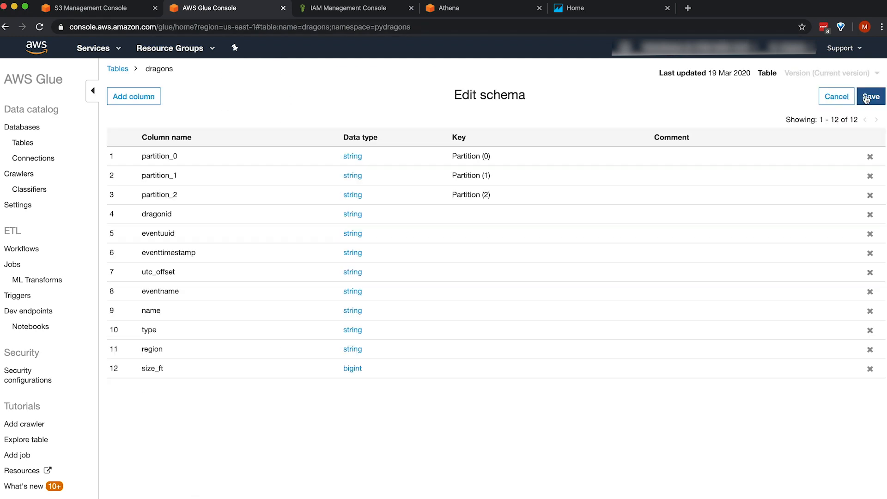
pyautogui.click(164, 160)
pyautogui.write('year')
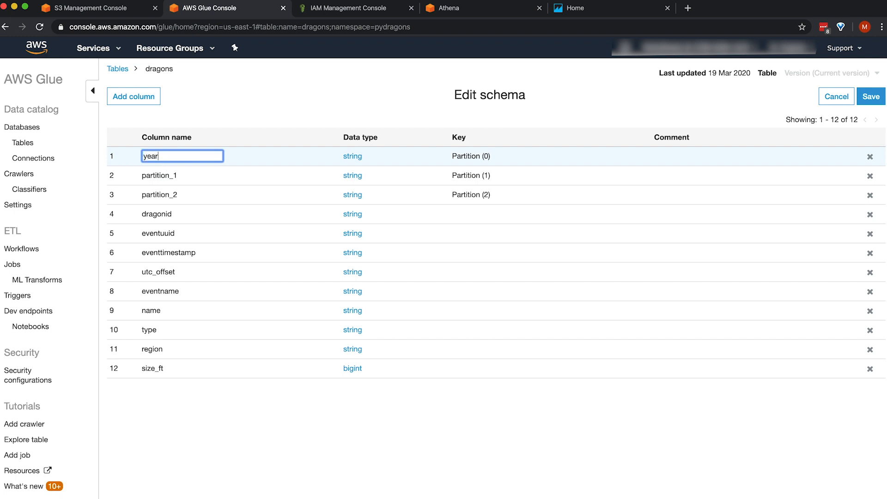
pyautogui.click(160, 176)
pyautogui.write('month')
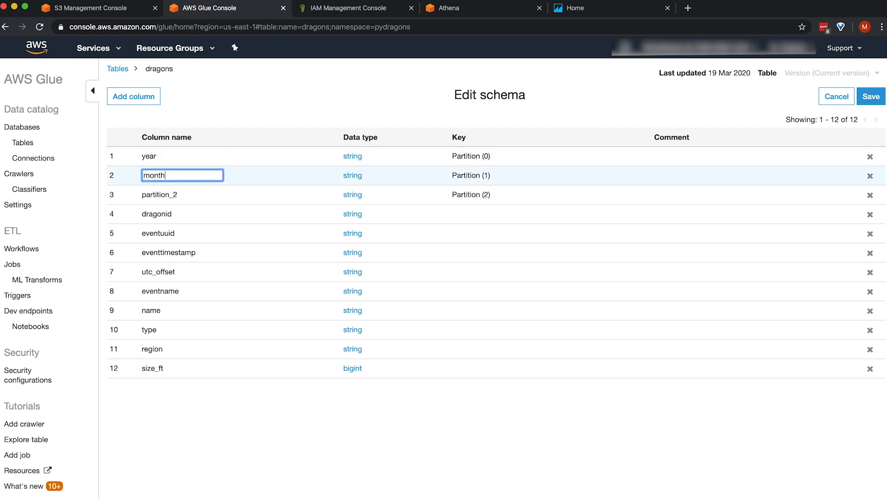
pyautogui.click(157, 195)
pyautogui.write('day')
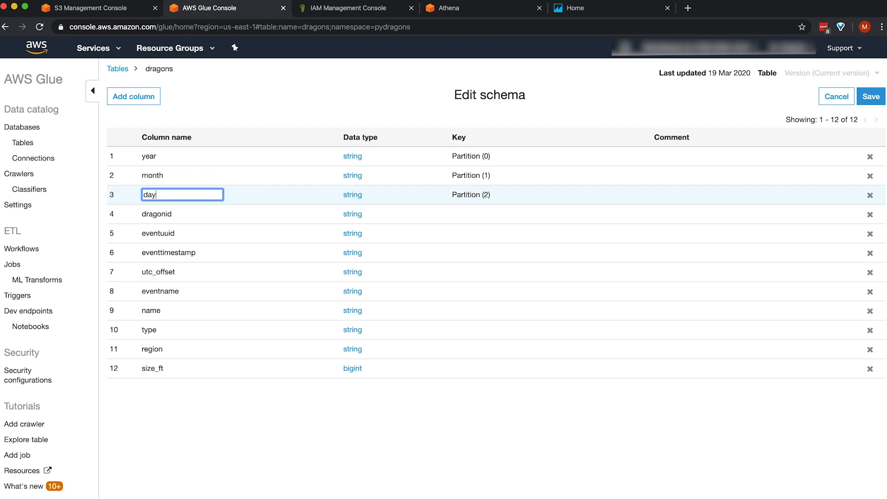
pyautogui.press('Return')
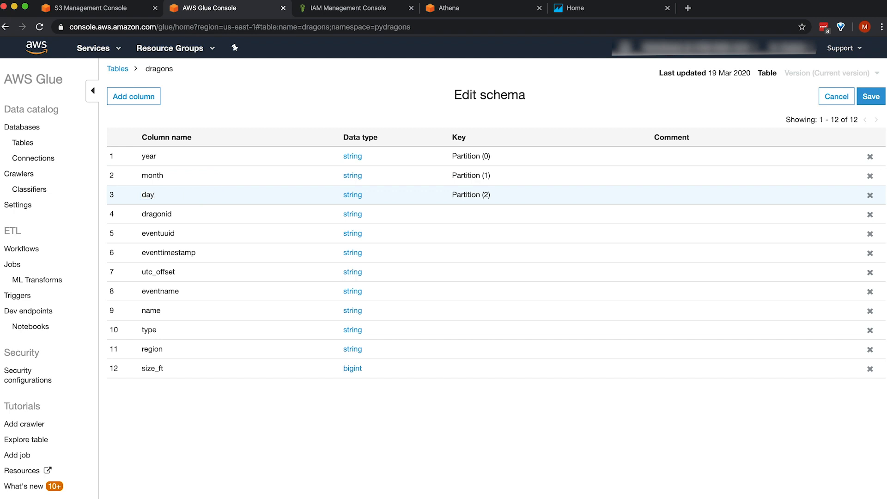
pyautogui.click(878, 95)
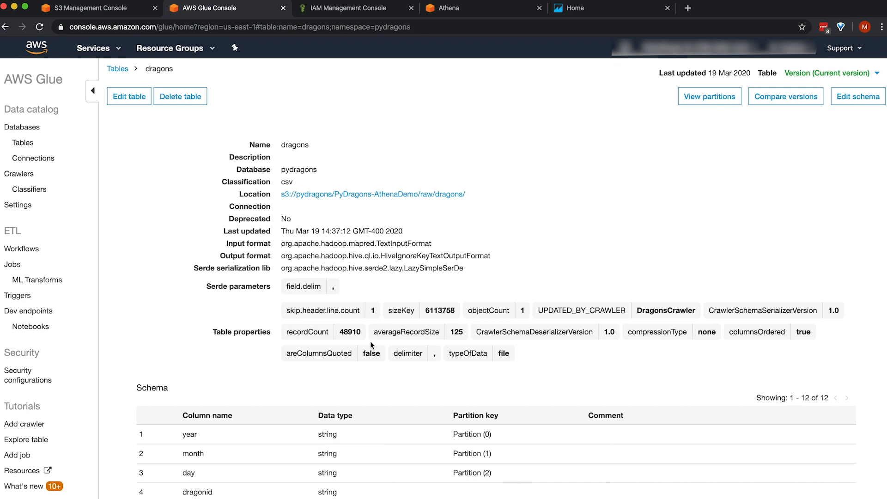
# Review the saved properties and schema of the dragons table, and return to the list of catalog tables.
pyautogui.scroll(-5, 247, 448)
pyautogui.scroll(3, 245, 444)
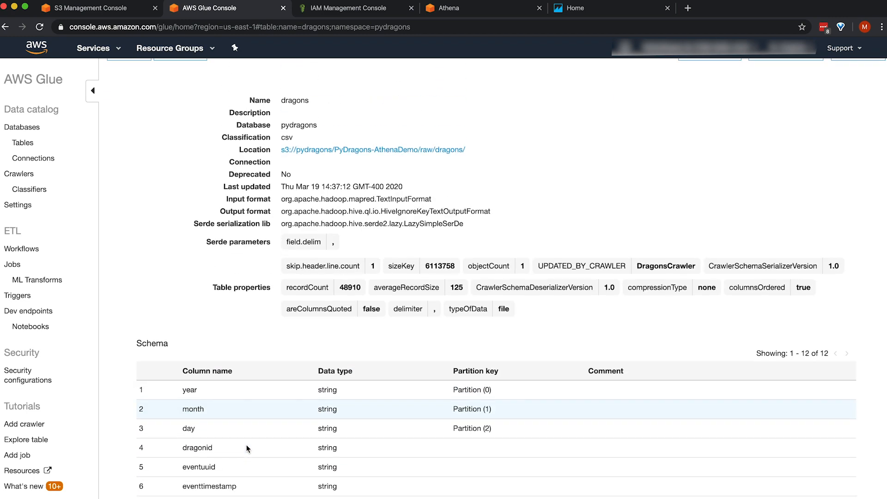
pyautogui.scroll(2, 225, 380)
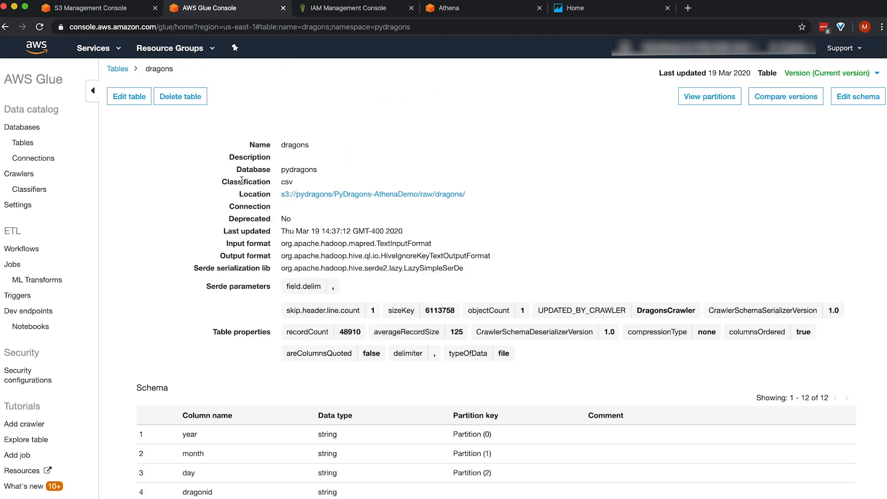
pyautogui.click(21, 144)
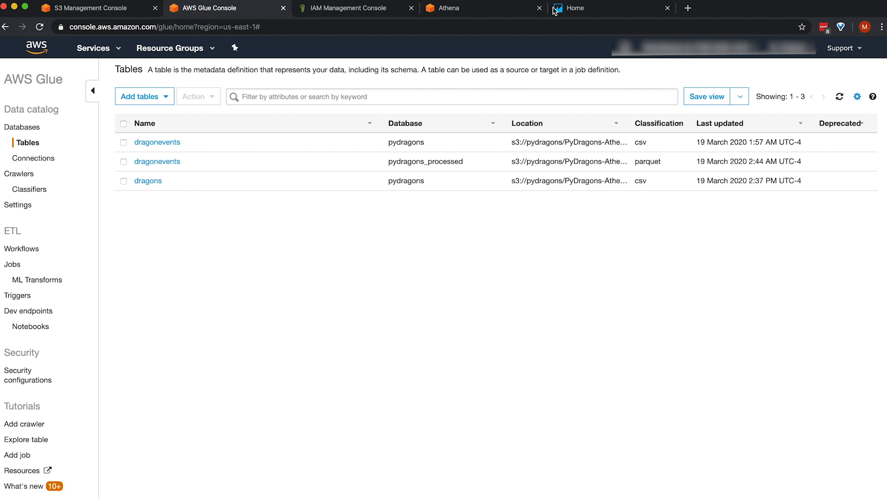
# Switch to Athena, run the prepared pydragons.dragons query for day '19', expand the dragons table's columns, and look through the results.
pyautogui.click(457, 10)
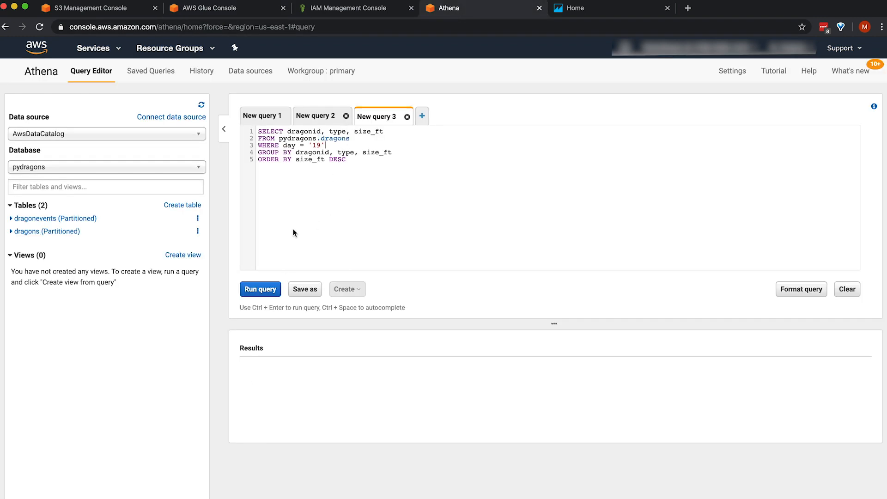
pyautogui.click(265, 290)
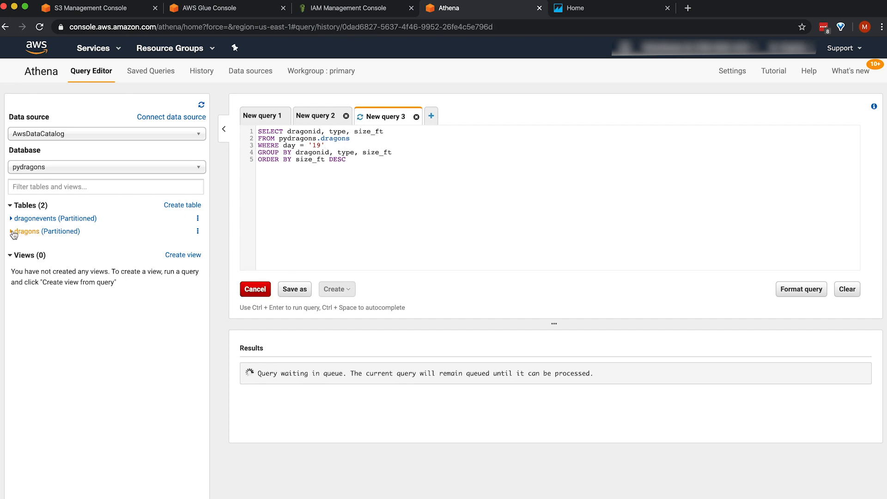
pyautogui.click(13, 235)
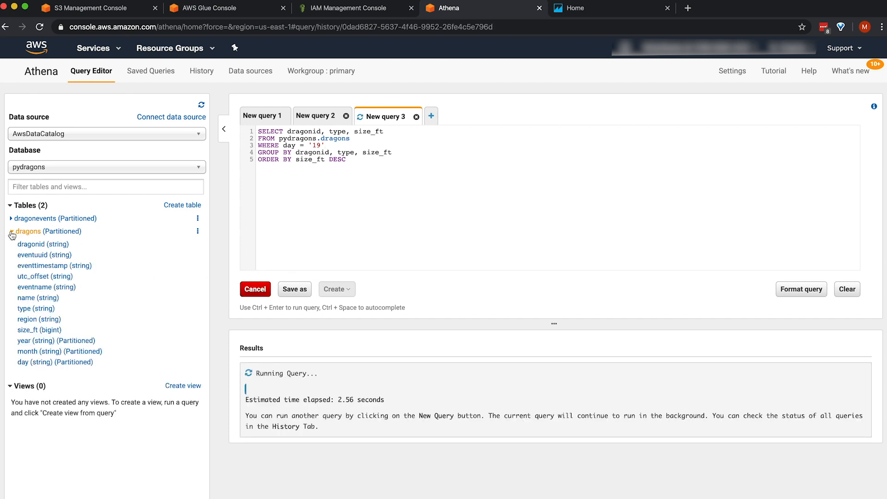
pyautogui.scroll(-3, 374, 411)
pyautogui.scroll(3, 375, 410)
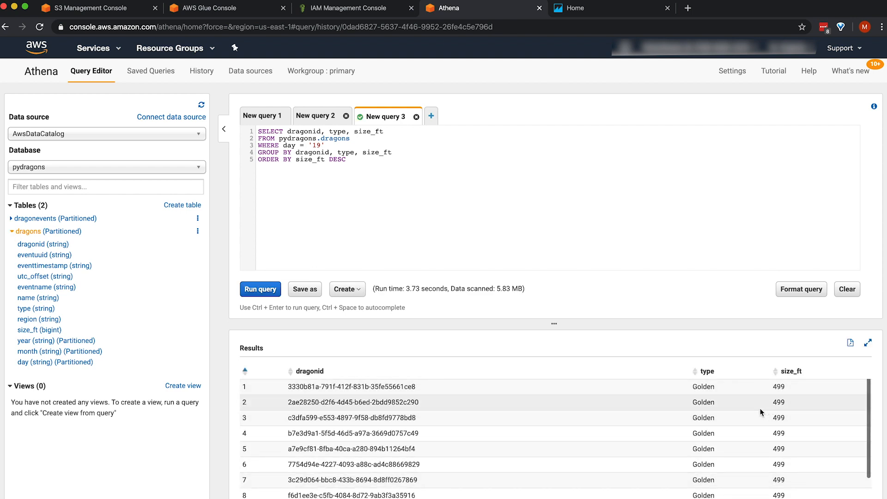
pyautogui.scroll(-5, 783, 405)
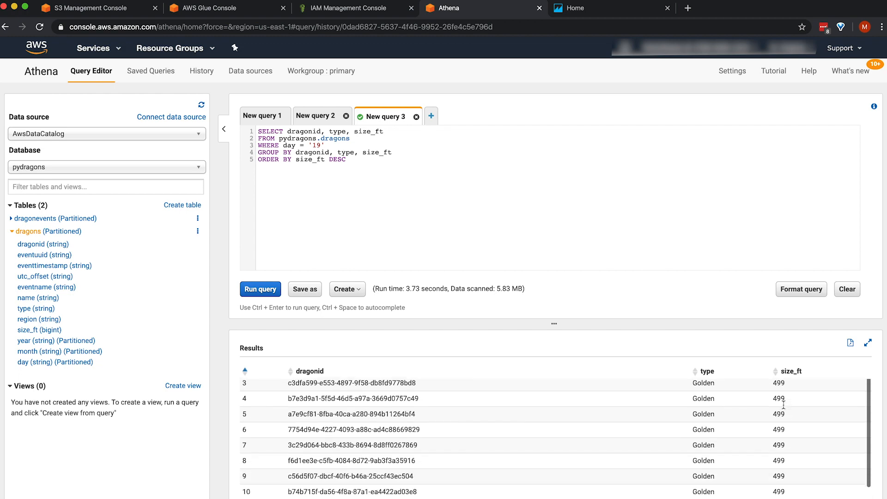
pyautogui.scroll(5, 783, 406)
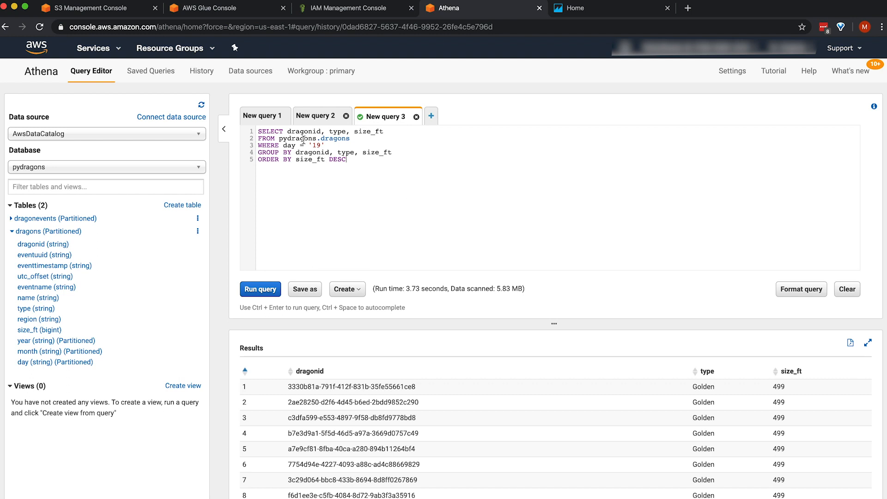
# Switch back to AWS Glue and add a Spark job named DragonsJob with the IAM role GlueJobRole and a script proposed by AWS Glue.
pyautogui.click(215, 10)
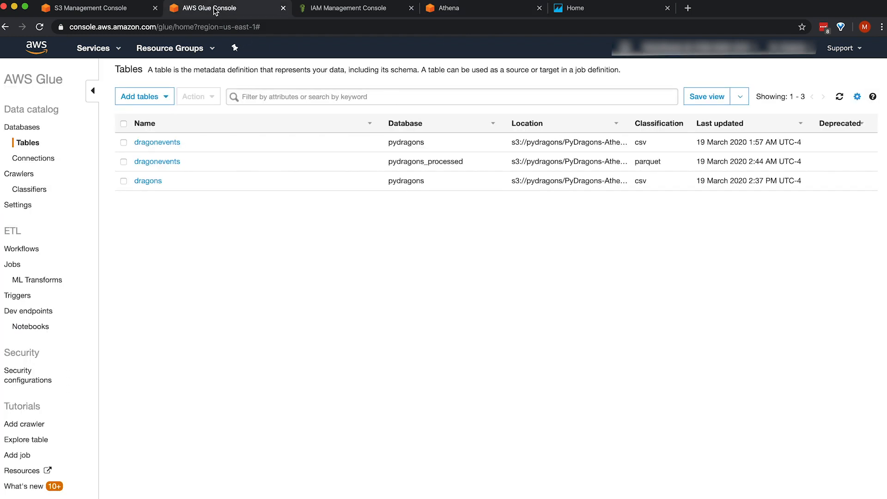
pyautogui.click(14, 266)
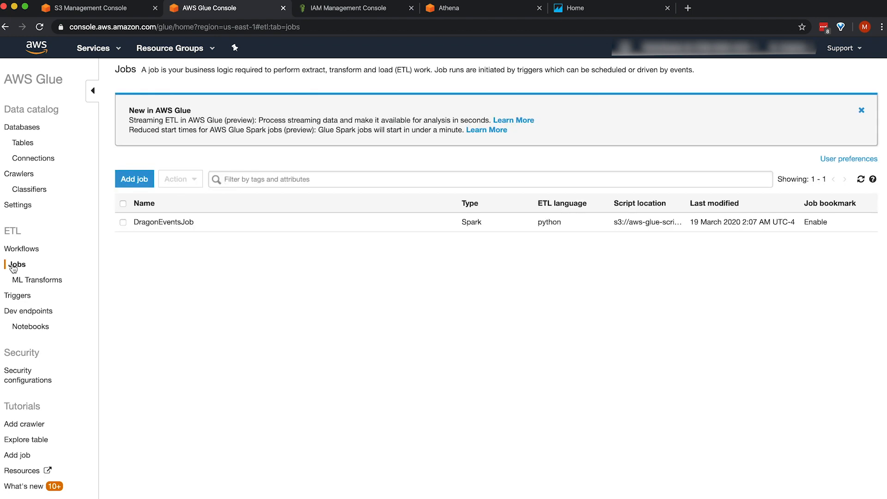
pyautogui.click(133, 180)
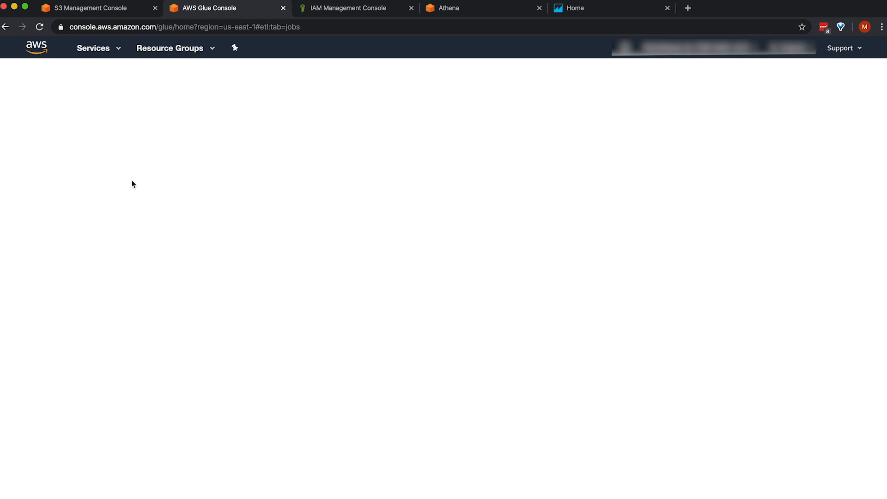
pyautogui.click(319, 147)
pyautogui.write('DragonsJob')
pyautogui.click(317, 182)
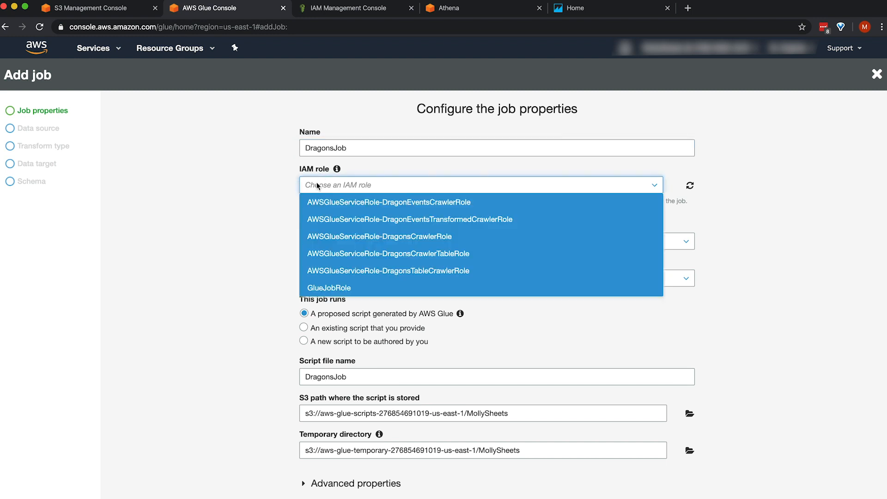
pyautogui.click(317, 289)
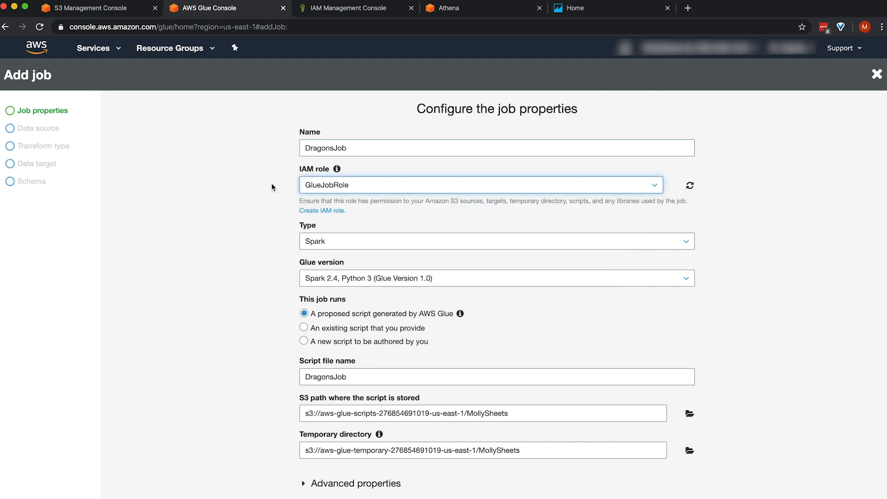
pyautogui.scroll(-3, 271, 186)
pyautogui.scroll(-2, 245, 282)
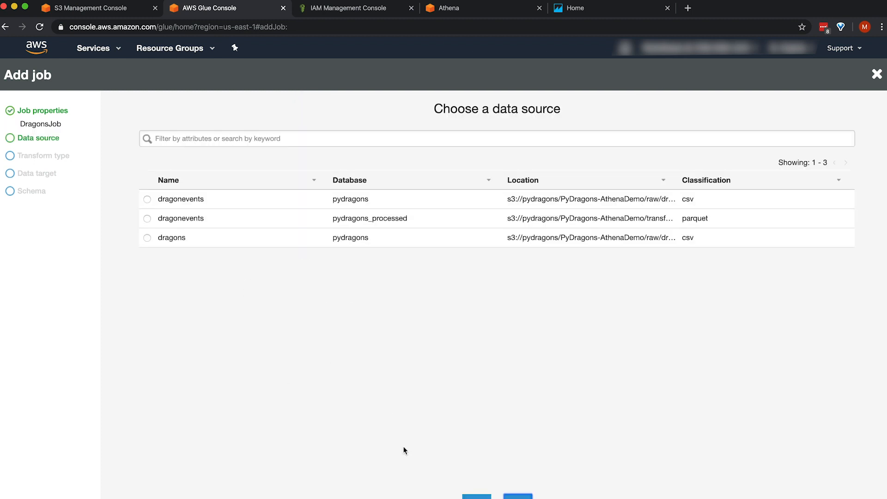
# Choose the dragons table in pydragons as the job's data source and keep Change schema as the transform type.
pyautogui.click(147, 238)
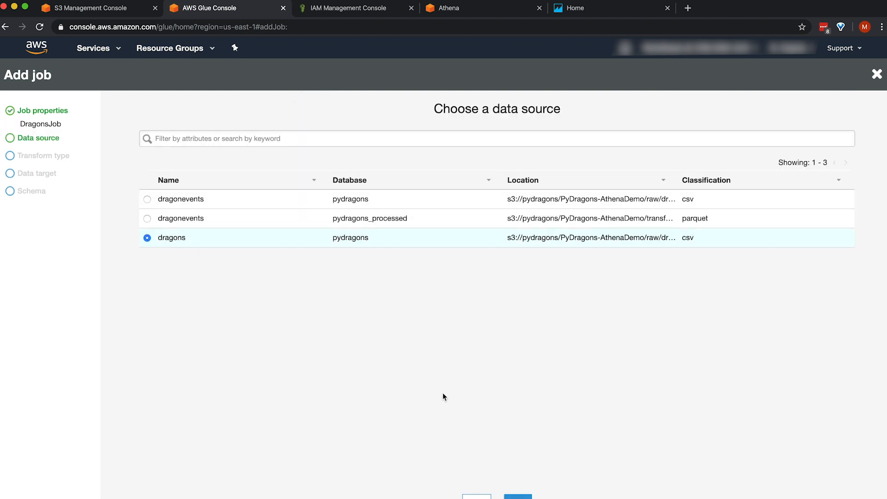
pyautogui.click(517, 496)
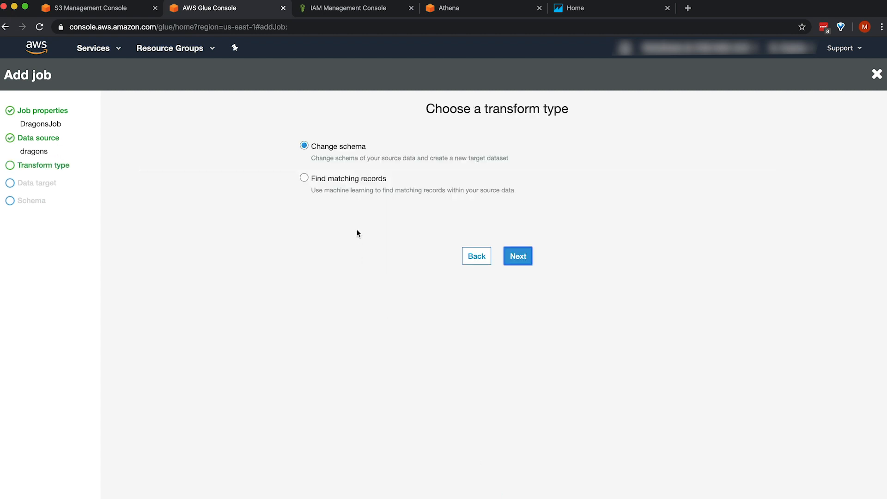
pyautogui.click(527, 257)
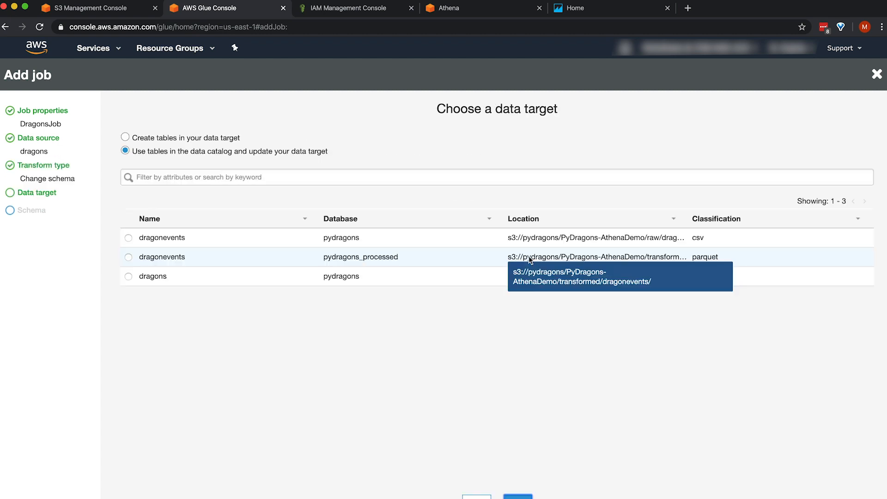
# Set the job to create tables in its data target, using Amazon S3 as the data store and Parquet as the format.
pyautogui.click(125, 139)
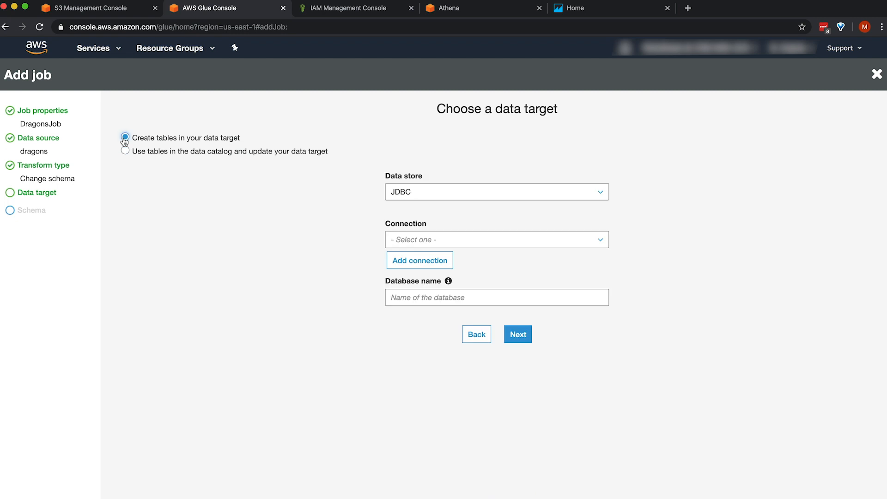
pyautogui.click(425, 193)
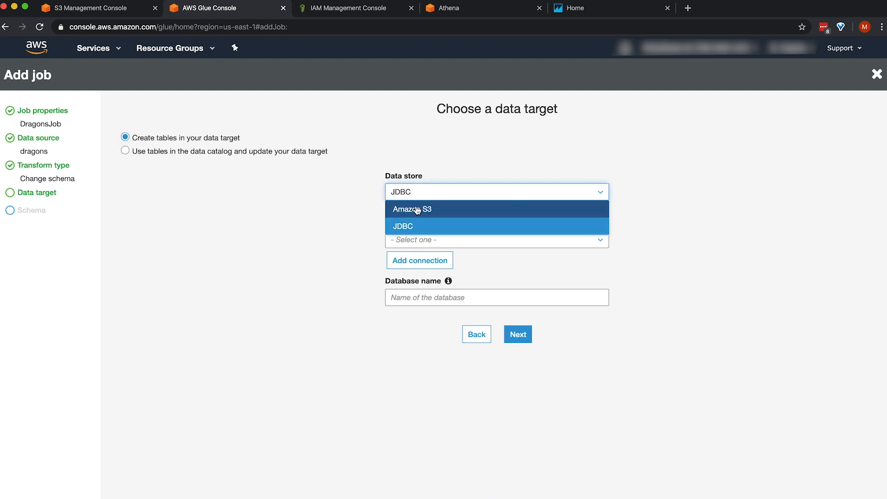
pyautogui.click(418, 206)
pyautogui.click(422, 227)
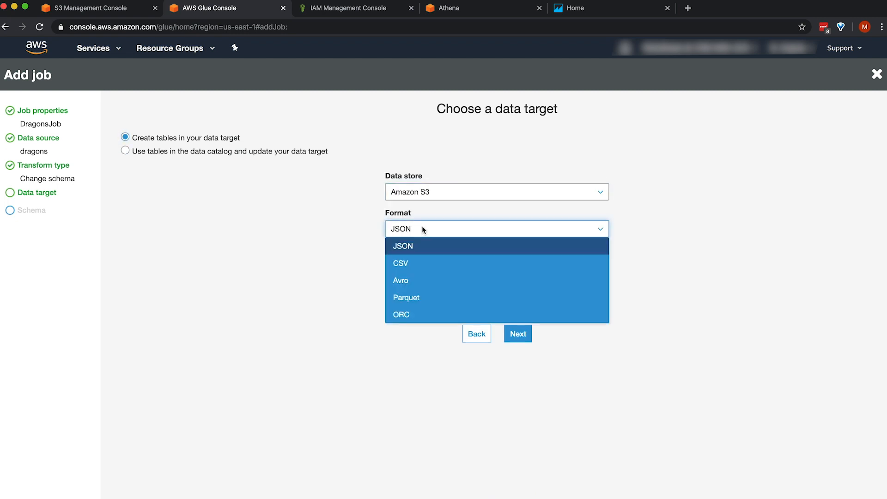
pyautogui.click(411, 298)
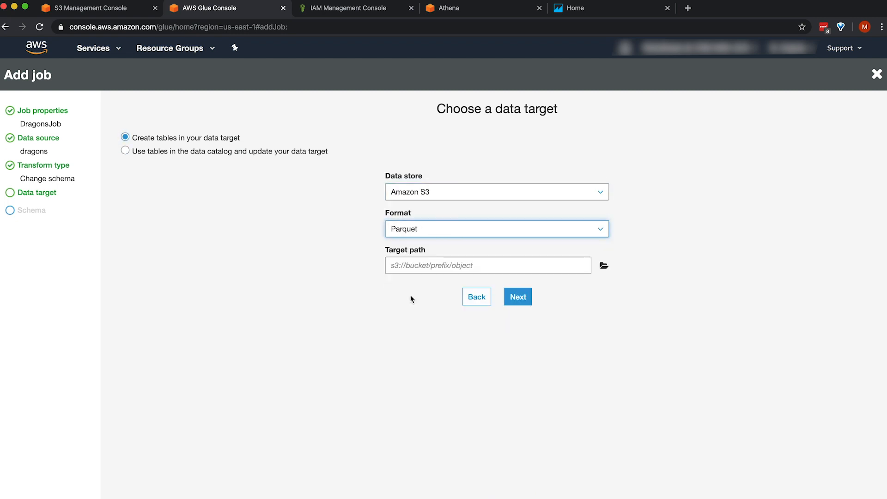
# Set the target path to the transformed/dragons folder under pydragons/PyDragons-AthenaDemo and continue to the column mapping.
pyautogui.click(604, 266)
pyautogui.click(339, 153)
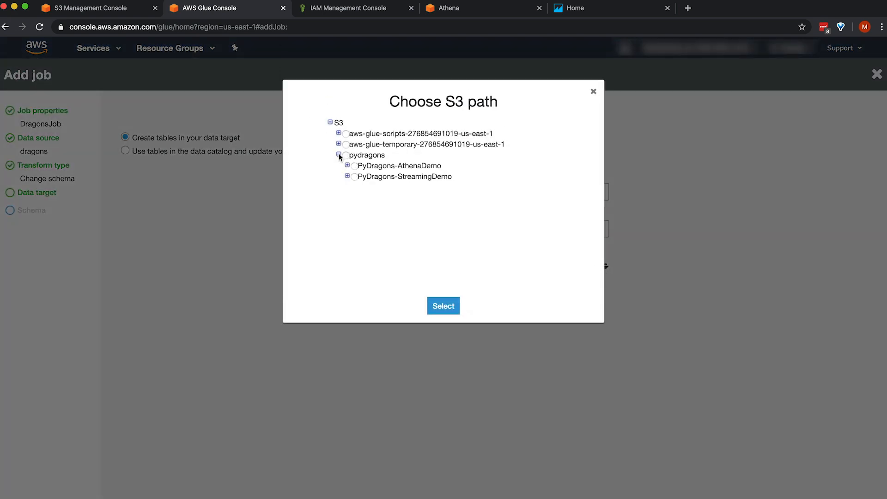
pyautogui.click(349, 167)
pyautogui.click(348, 165)
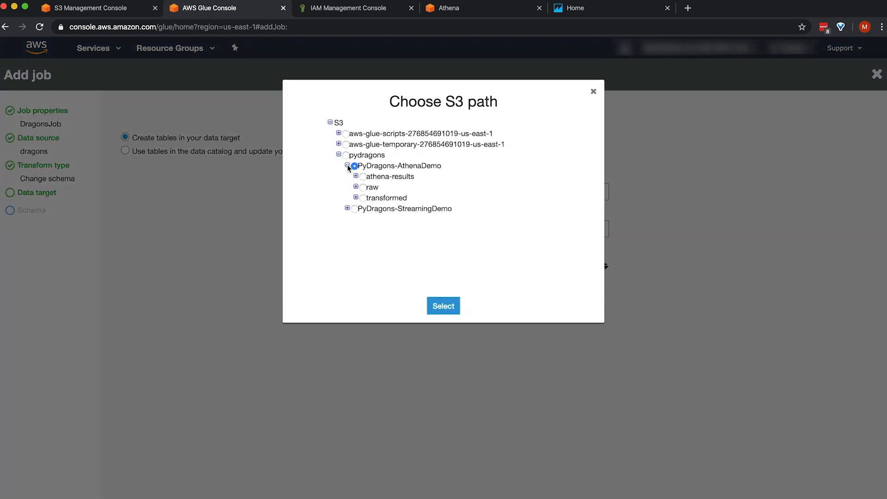
pyautogui.click(356, 197)
pyautogui.click(372, 220)
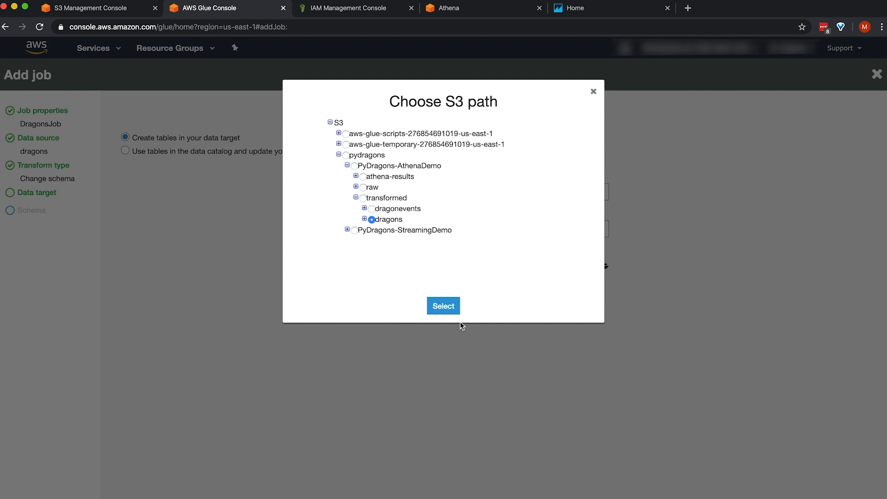
pyautogui.click(442, 312)
pyautogui.click(518, 300)
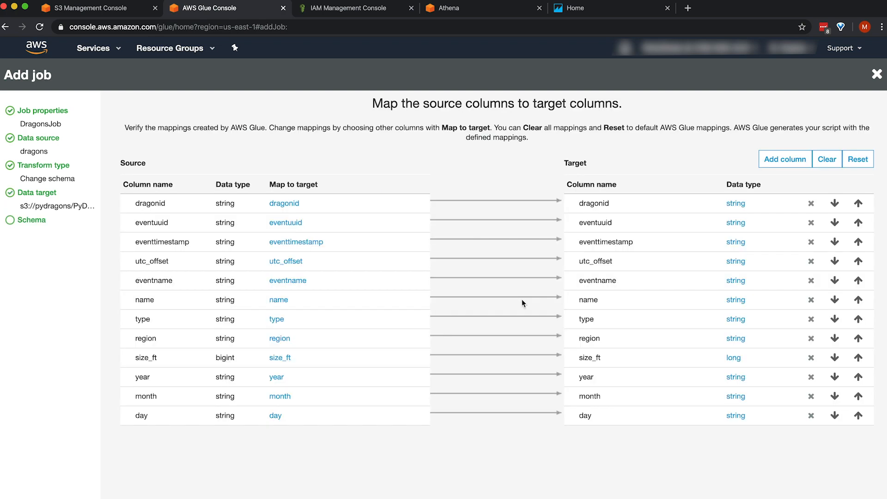
# Change the data type of the eventtimestamp target column to timestamp in the job's column mapping.
pyautogui.click(735, 242)
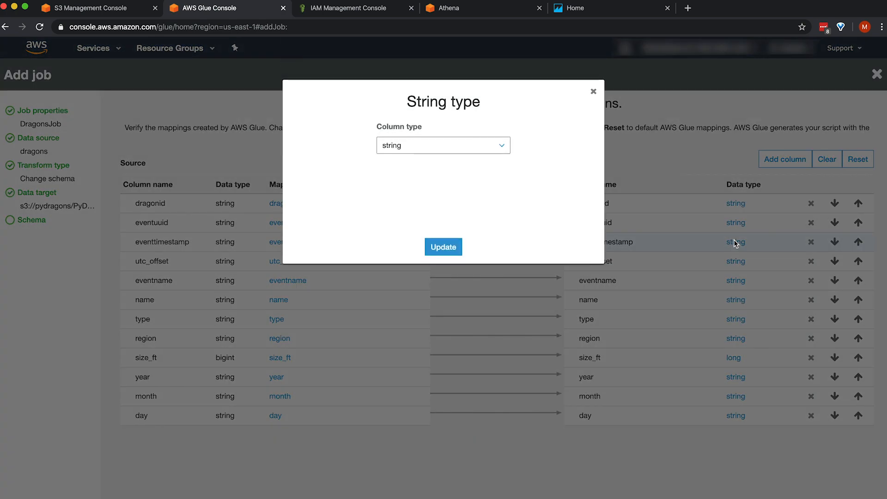
pyautogui.click(426, 141)
pyautogui.click(413, 200)
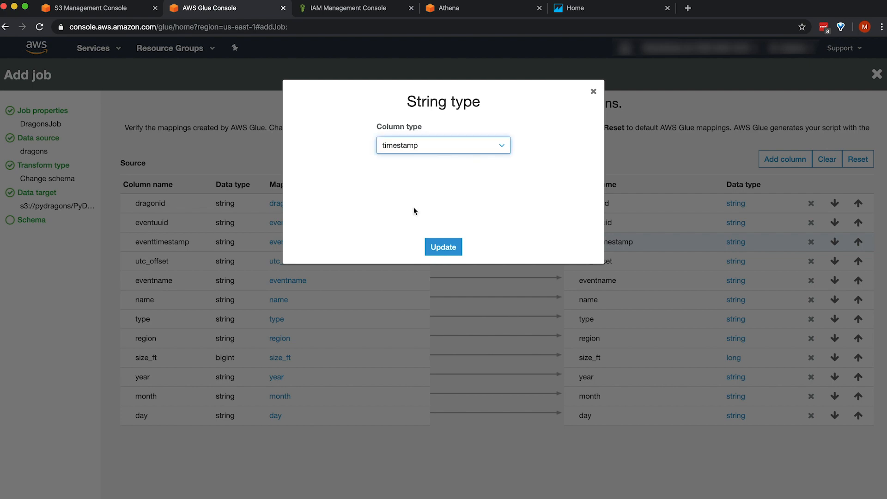
pyautogui.click(443, 247)
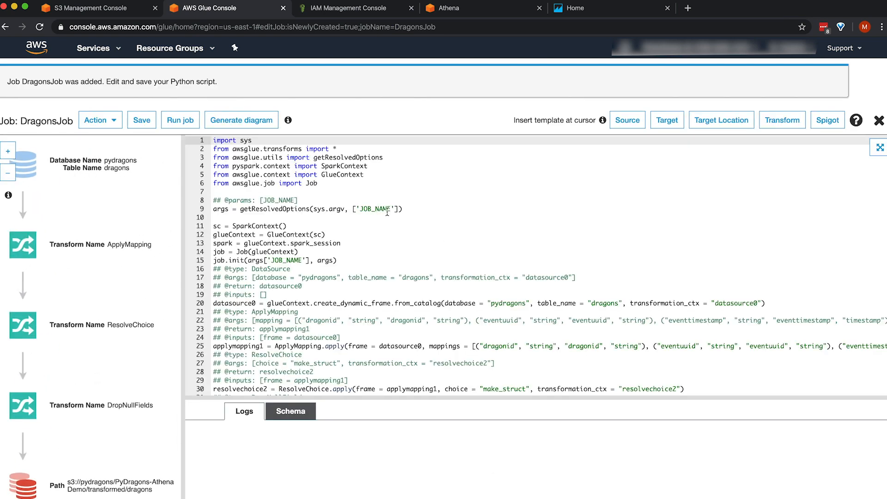
pyautogui.scroll(-5, 379, 259)
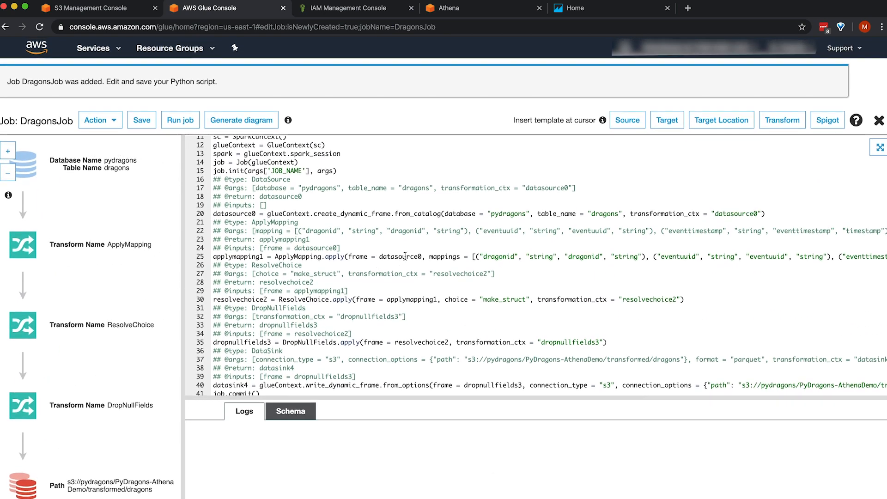
pyautogui.click(684, 360)
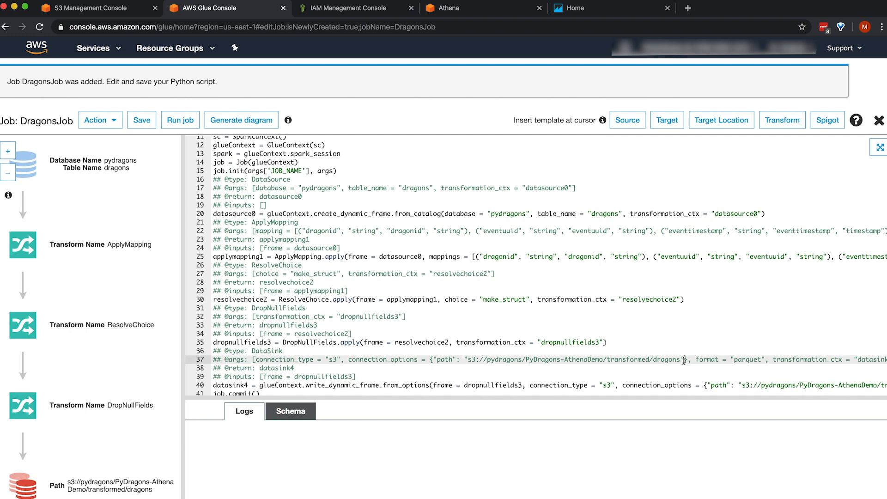
pyautogui.write(', "partitionKeys":["year","month","day"]')
pyautogui.hscroll(5, 677, 346)
pyautogui.hscroll(2, 676, 346)
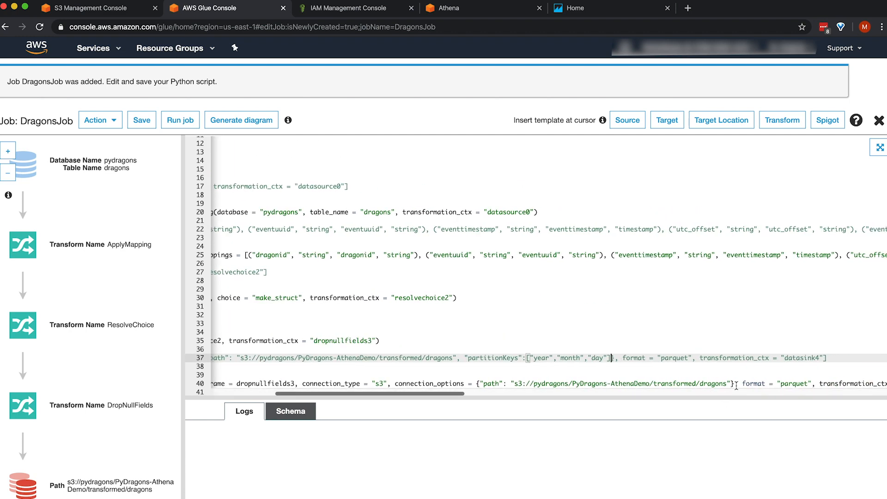
# Add "partitionKeys":["year","month","day"] to the connection options of the datasink4 write call on line 40, then save and run DragonsJob.
pyautogui.scroll(-2, 728, 383)
pyautogui.click(731, 337)
pyautogui.write(', "partitionKeys":["year","month","day"]')
pyautogui.click(142, 74)
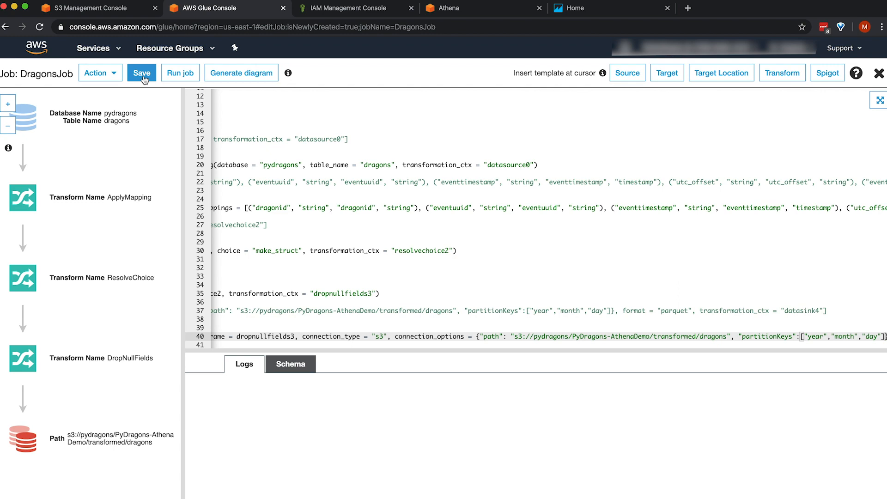
pyautogui.click(180, 73)
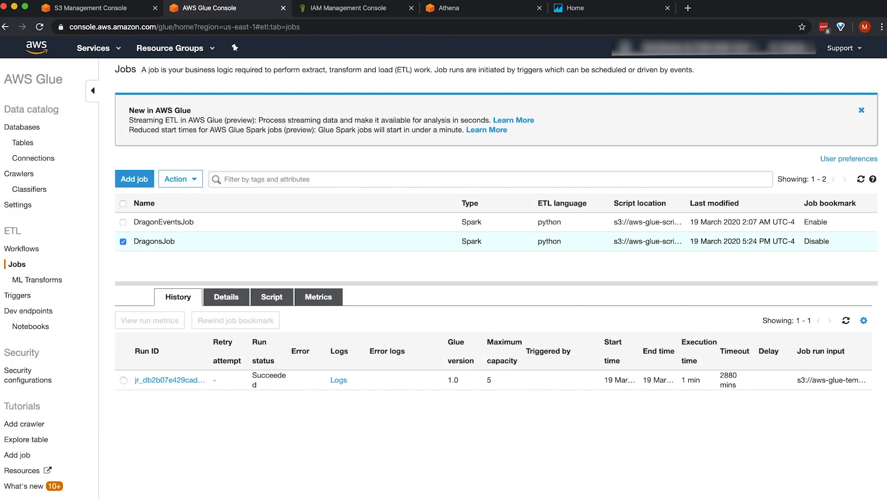
# Switch to S3 and check the job's output in PyDragons-AthenaDemo/transformed/dragons, down to year=2020/month=03/day=19.
pyautogui.click(100, 12)
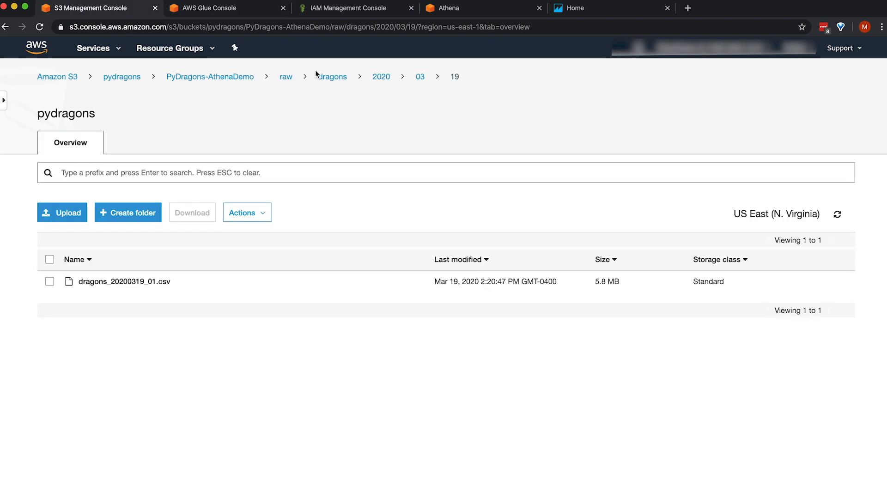
pyautogui.click(231, 76)
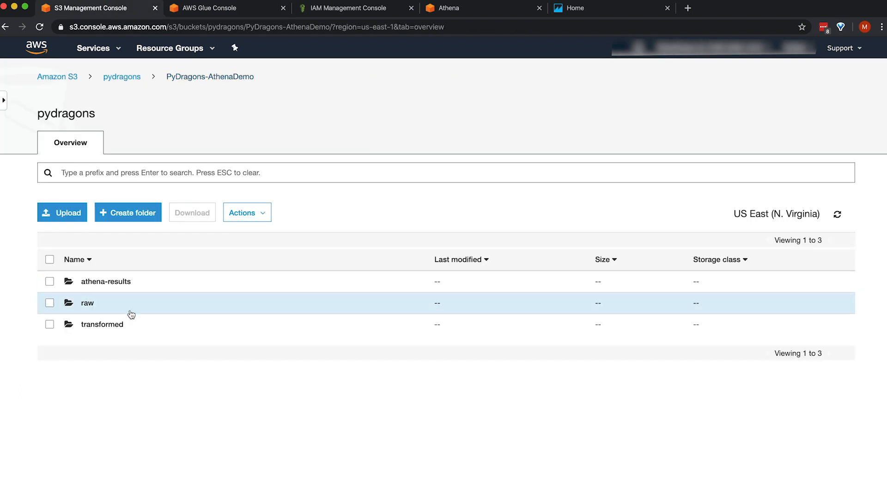
pyautogui.click(106, 328)
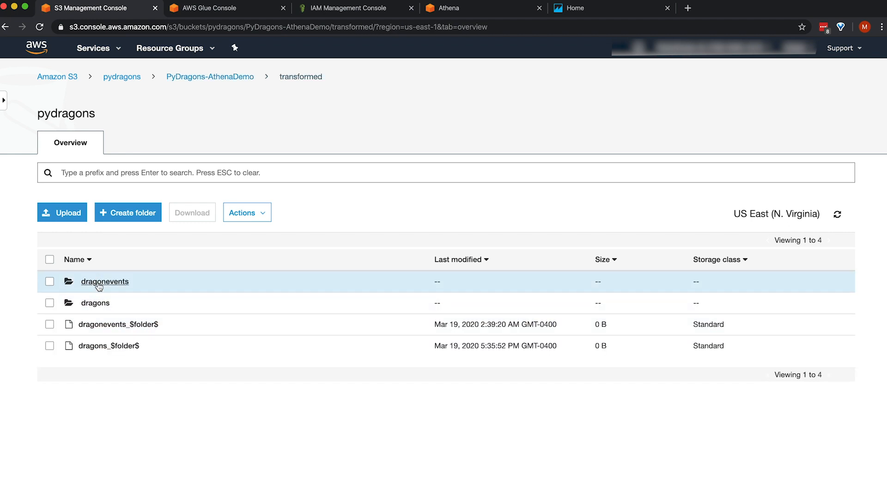
pyautogui.click(93, 305)
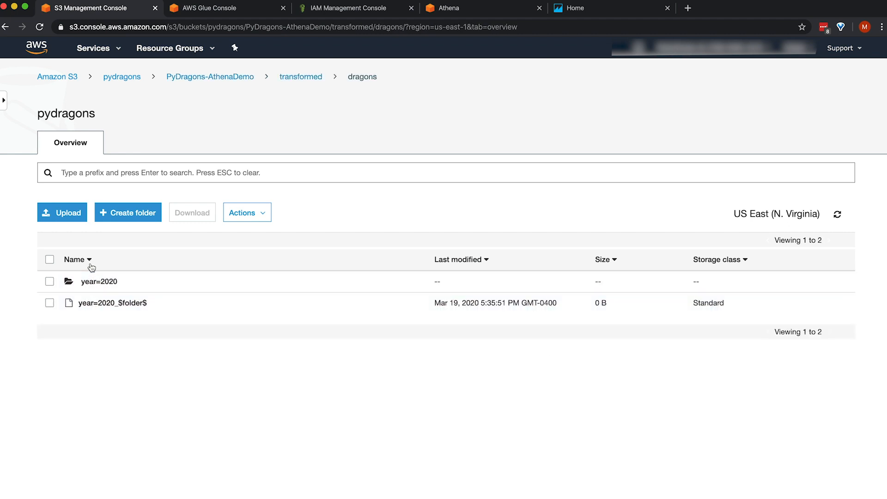
pyautogui.click(98, 283)
pyautogui.click(98, 283)
pyautogui.click(96, 282)
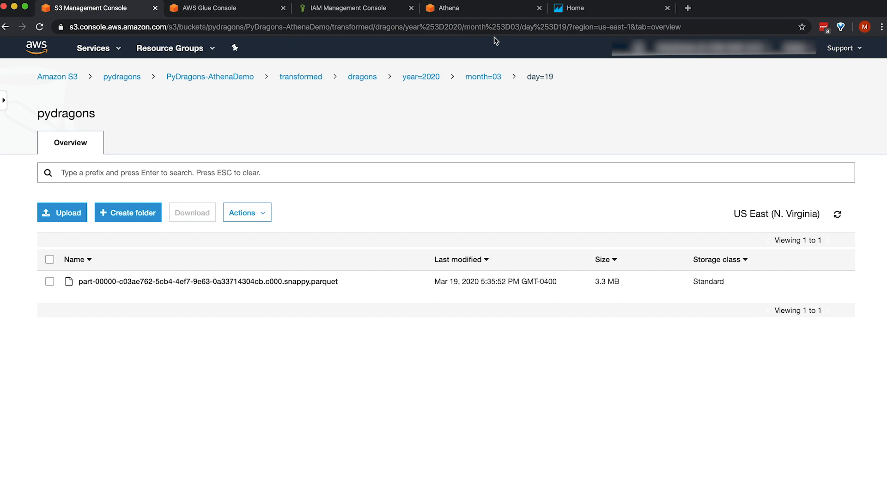
# Switch to Athena, select the pydragons_processed database and expand the columns of its dragonevents table.
pyautogui.click(446, 10)
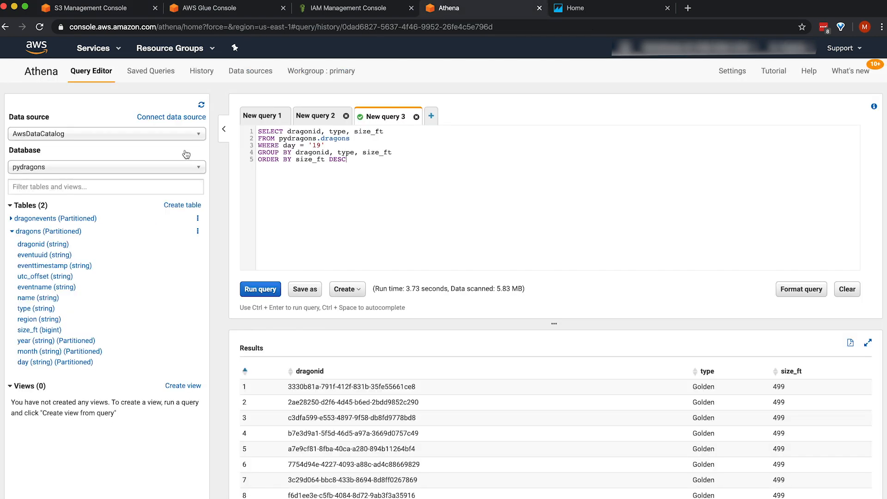
pyautogui.click(111, 167)
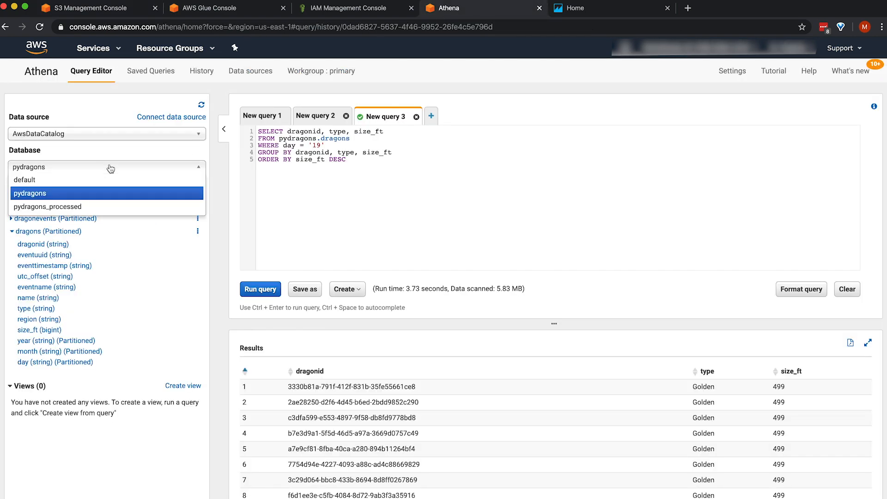
pyautogui.click(75, 212)
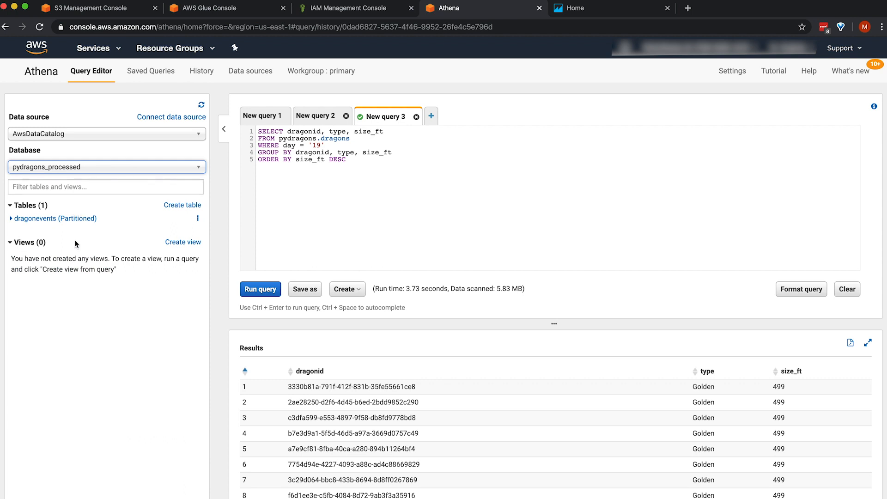
pyautogui.click(11, 221)
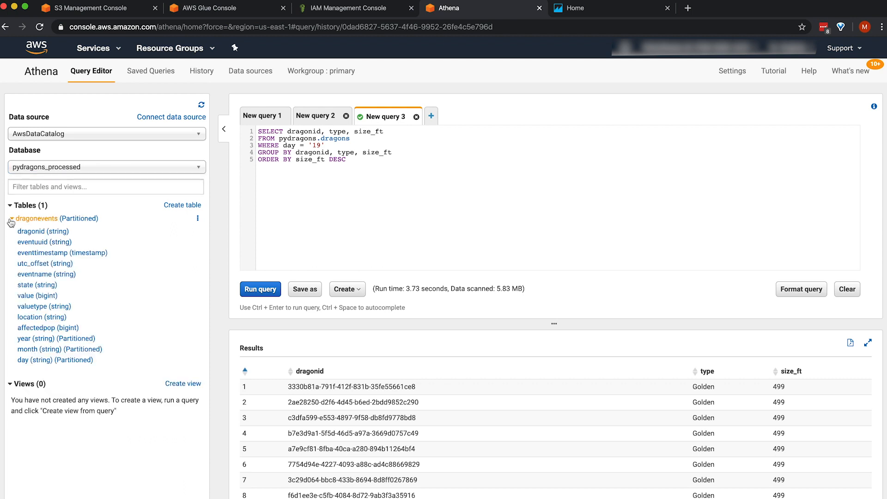
# Switch to AWS Glue and review the properties and schema of the dragons table in pydragons_processed.
pyautogui.click(194, 20)
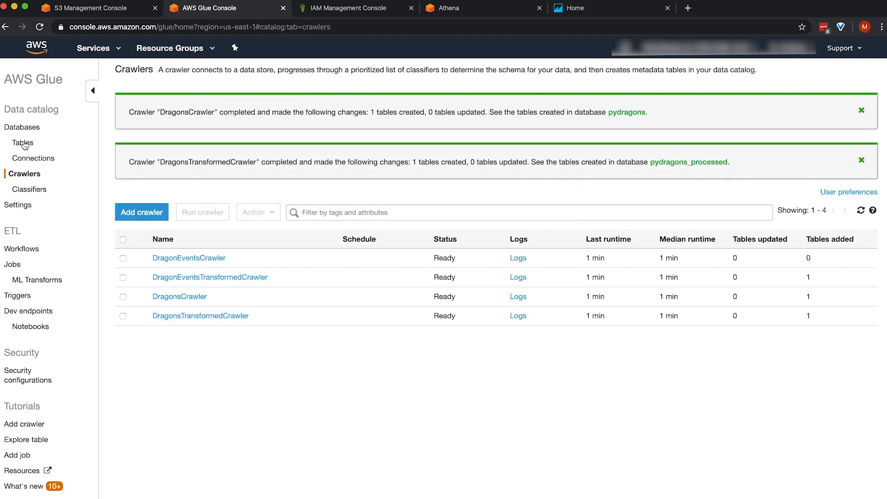
pyautogui.click(23, 143)
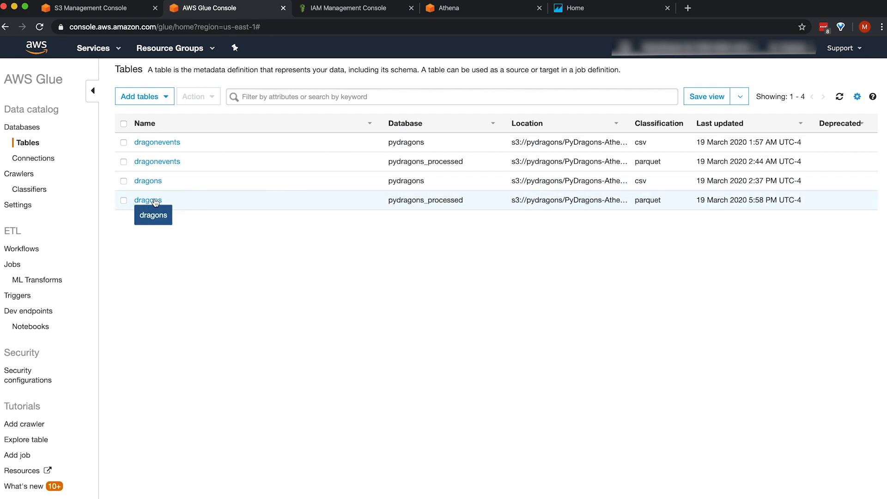
pyautogui.click(155, 202)
pyautogui.scroll(-3, 202, 347)
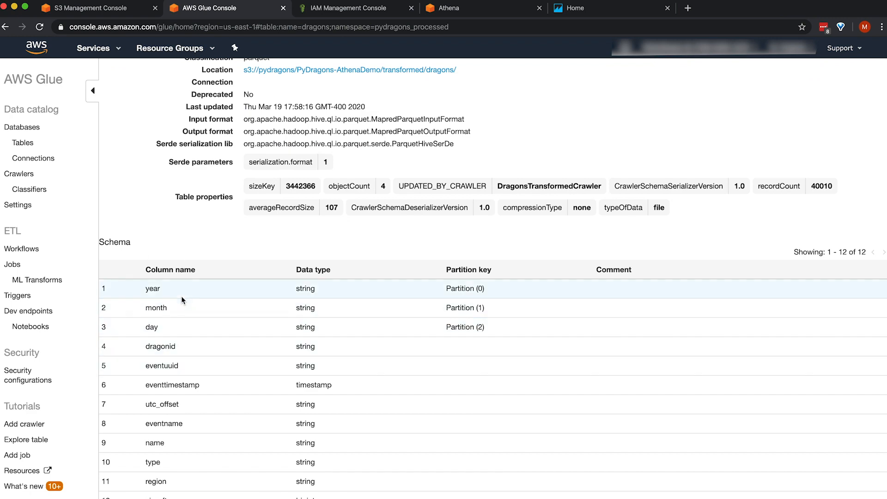
pyautogui.scroll(2, 223, 418)
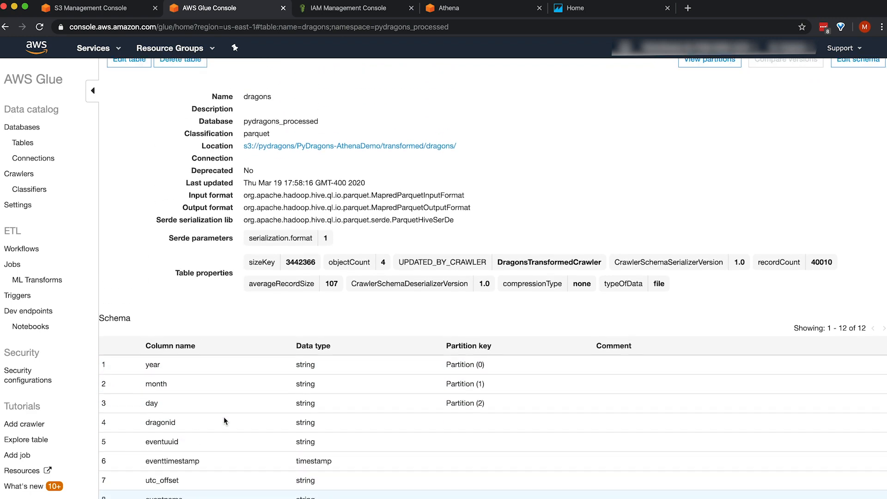
# Switch back to Athena, refresh the table list and expand the columns of the dragons table.
pyautogui.click(455, 7)
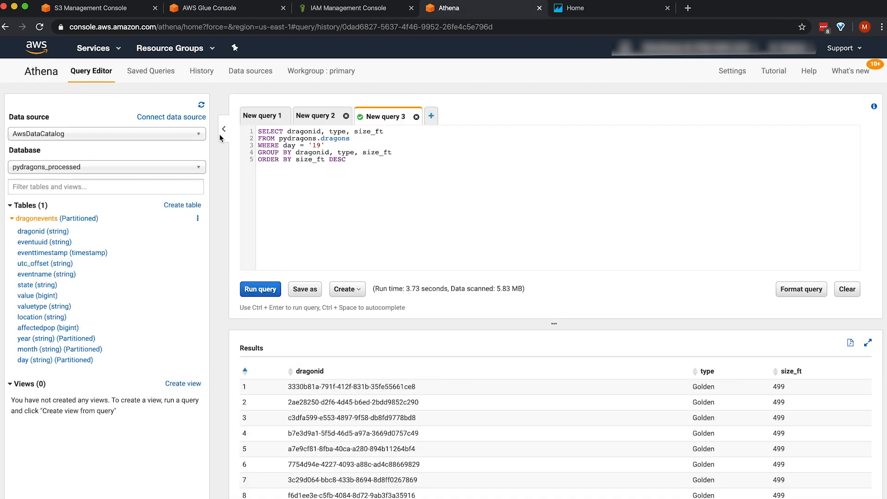
pyautogui.click(202, 106)
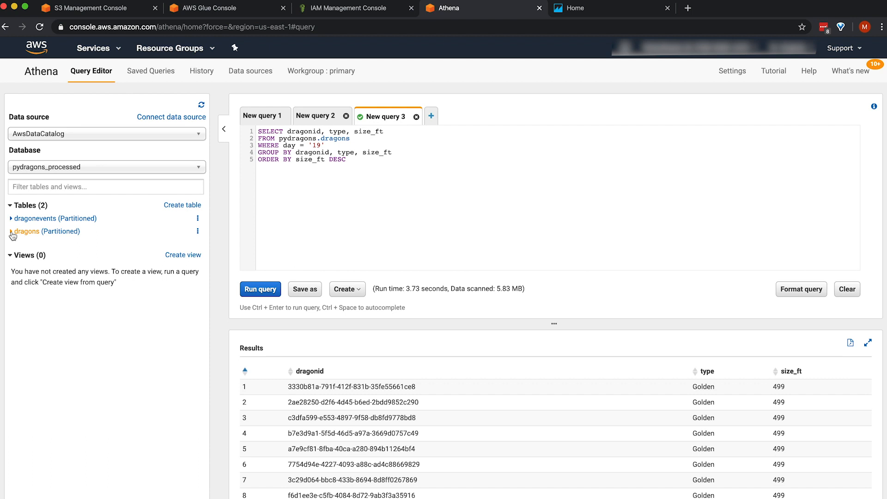
pyautogui.click(12, 232)
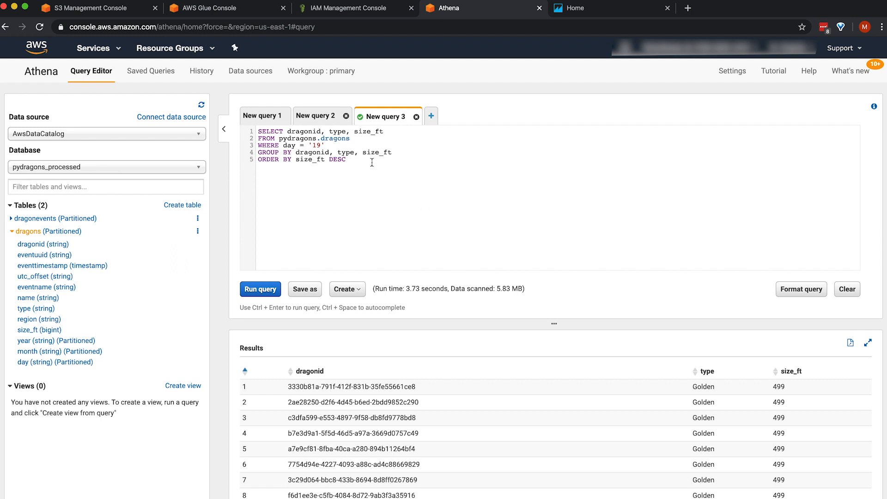
# Run the day '19' query for dragonid, type and size_ft against pydragons_processed.dragons in a new query, and revisit New query 3 for comparison.
pyautogui.moveTo(371, 162); pyautogui.dragTo(253, 130)
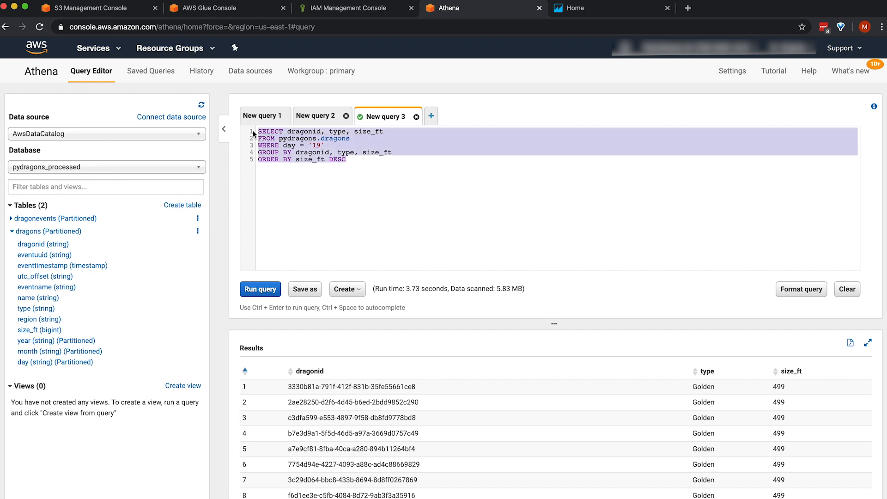
pyautogui.click(431, 116)
pyautogui.hotkey('ctrl', 'a')
pyautogui.write("SELECT dragonid, type, size_ft FROM pydragons_processed.dragons WHERE day = '19' GROUP BY dragonid, type, size_ft ORDER BY size_ft DESC")
pyautogui.hotkey('ctrl', 'Return')
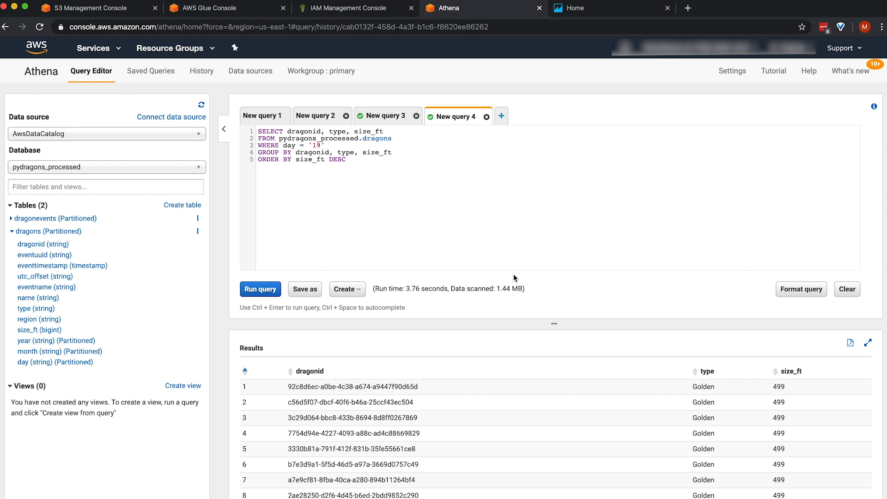
pyautogui.click(382, 115)
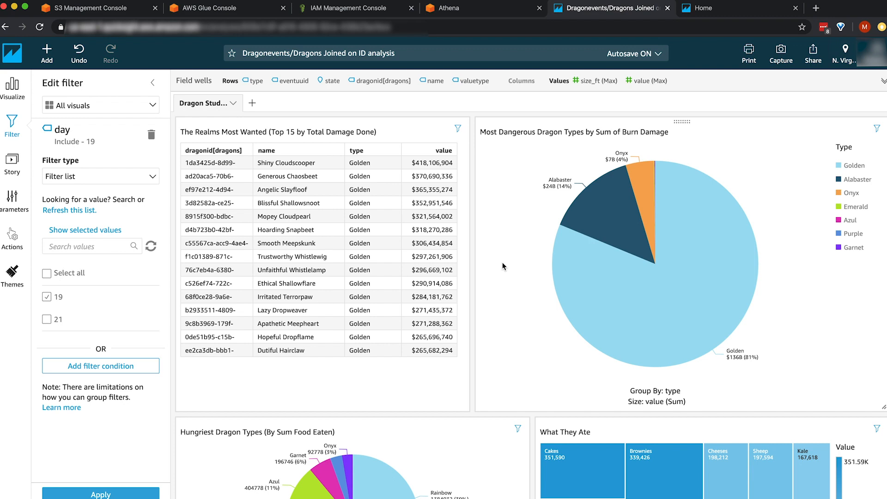
# Switch to QuickSight and examine the Dragonevents/Dragons Joined on ID analysis, covering the damage, food, loot and individual dragon visuals.
pyautogui.scroll(-10, 423, 275)
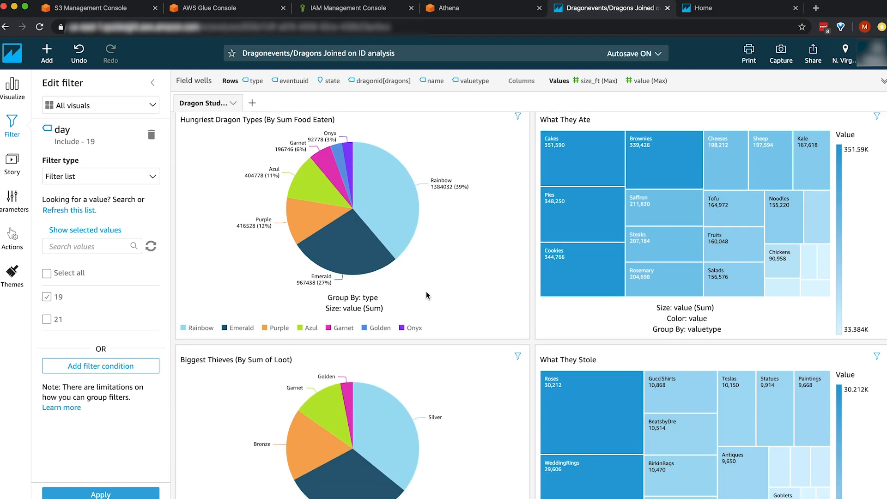
pyautogui.scroll(7, 427, 238)
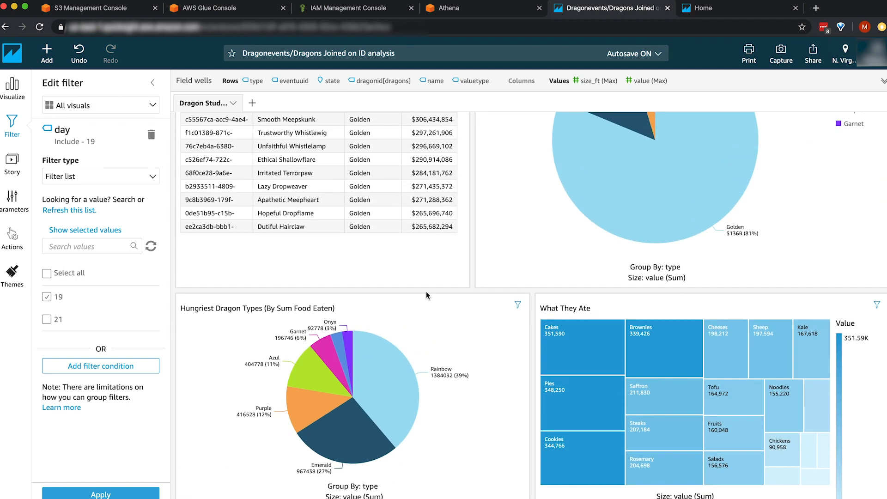
pyautogui.scroll(4, 426, 294)
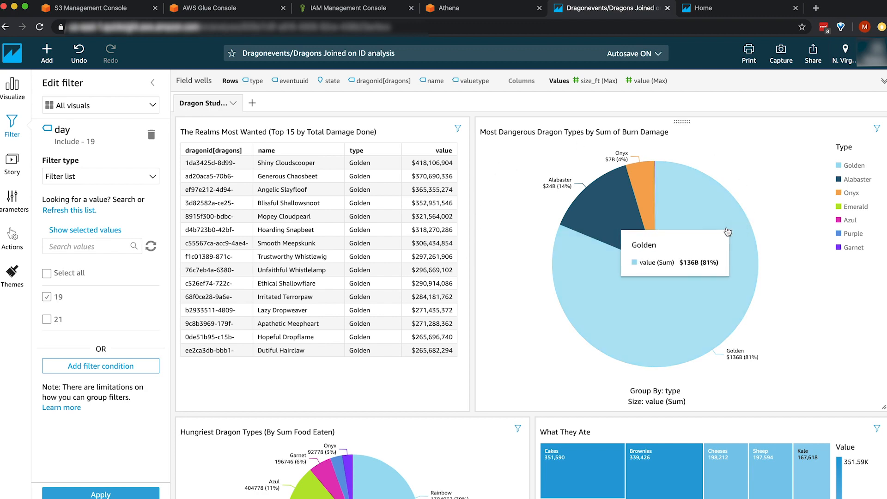
pyautogui.scroll(-4, 724, 242)
pyautogui.scroll(-3, 723, 242)
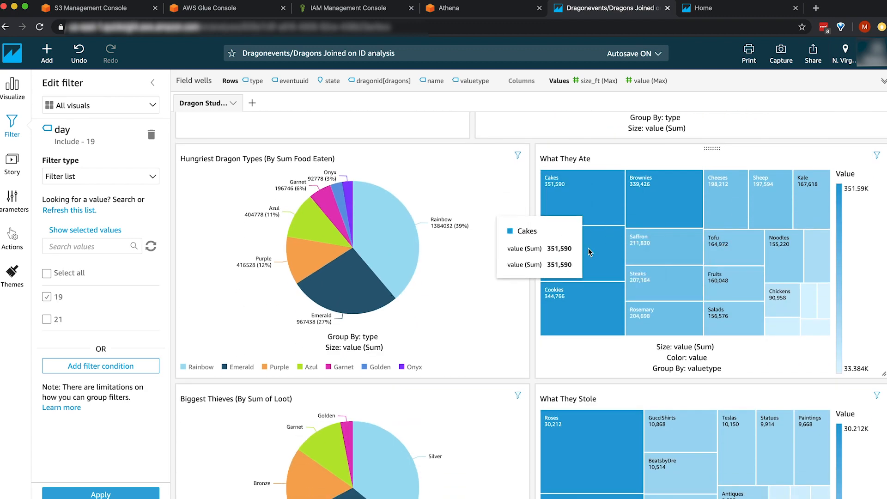
pyautogui.scroll(-10, 429, 206)
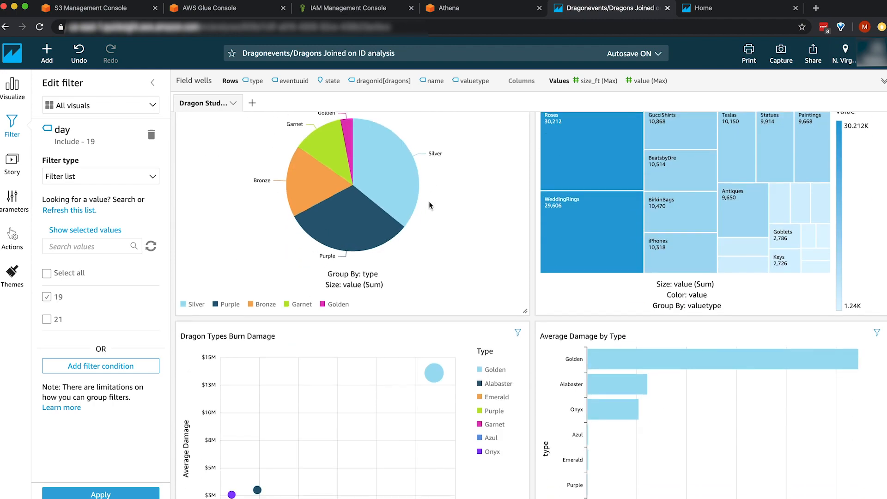
pyautogui.scroll(-10, 430, 205)
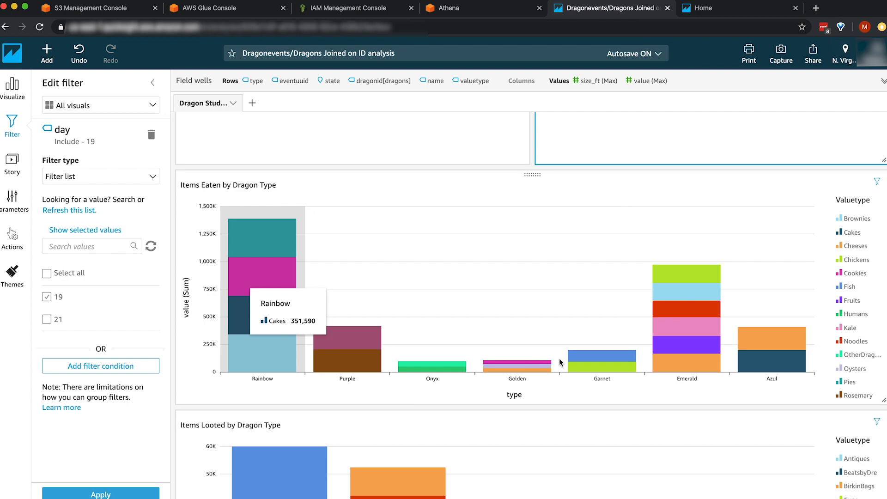
pyautogui.scroll(-3, 535, 281)
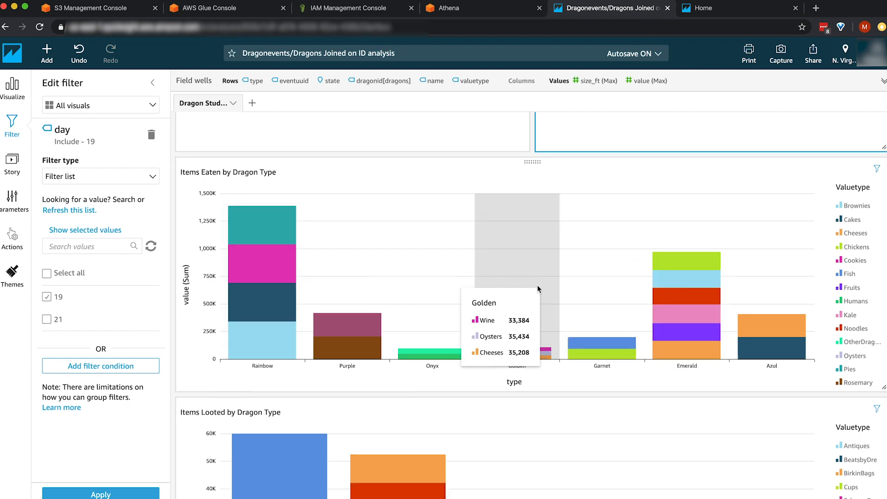
pyautogui.scroll(12, 293, 387)
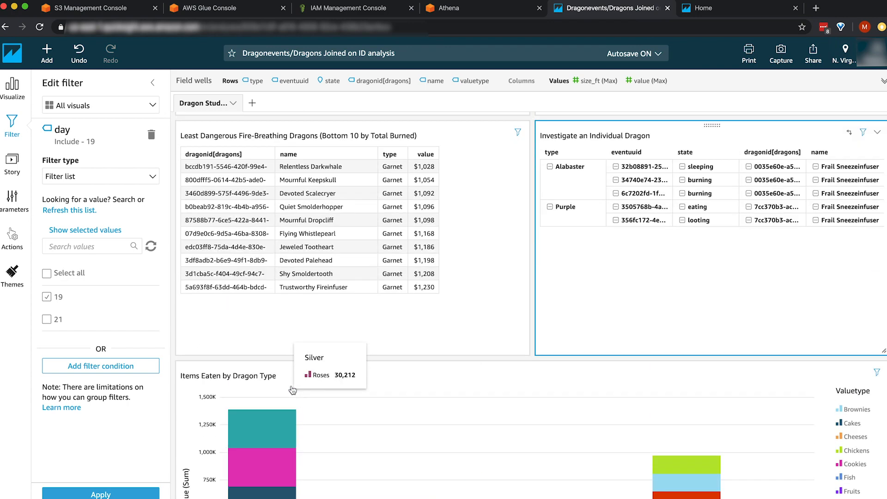
# Leave the joined analysis and start a new analysis from a new data set sourced from Athena.
pyautogui.scroll(12, 344, 301)
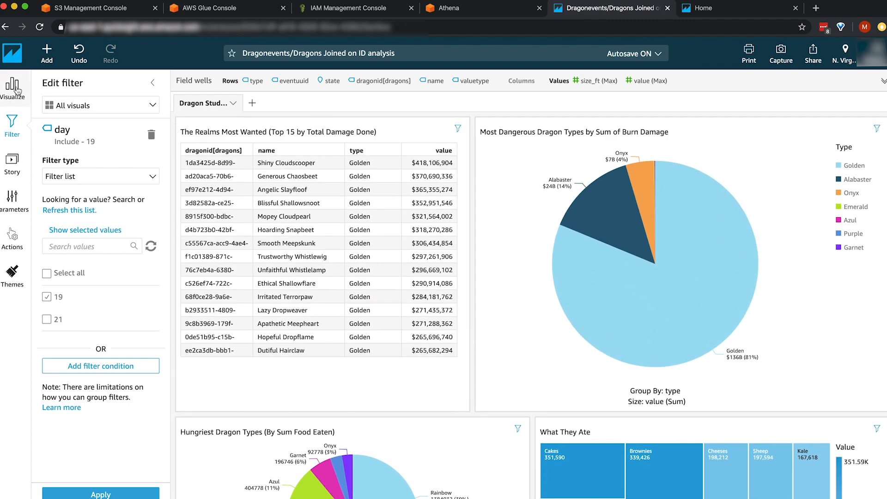
pyautogui.click(13, 53)
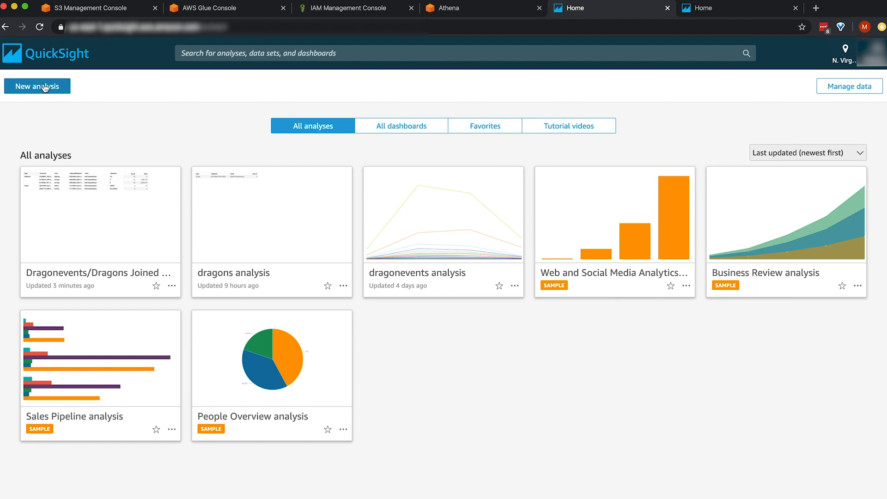
pyautogui.click(43, 88)
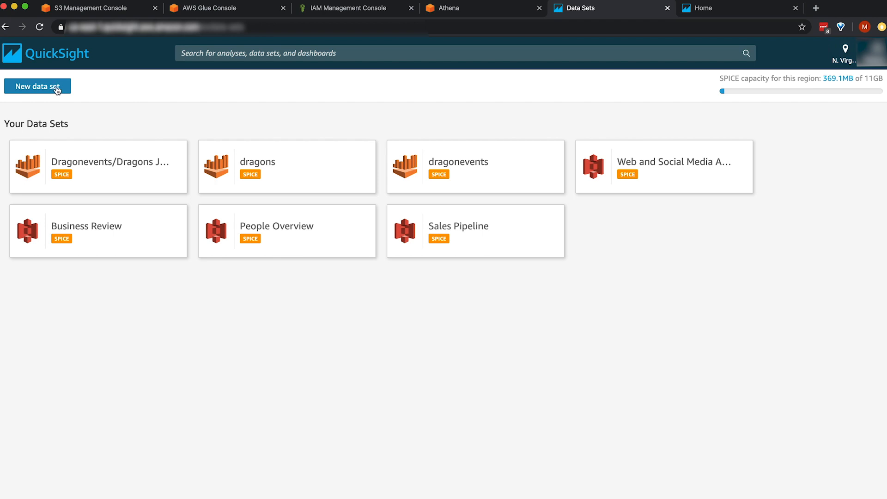
pyautogui.click(56, 89)
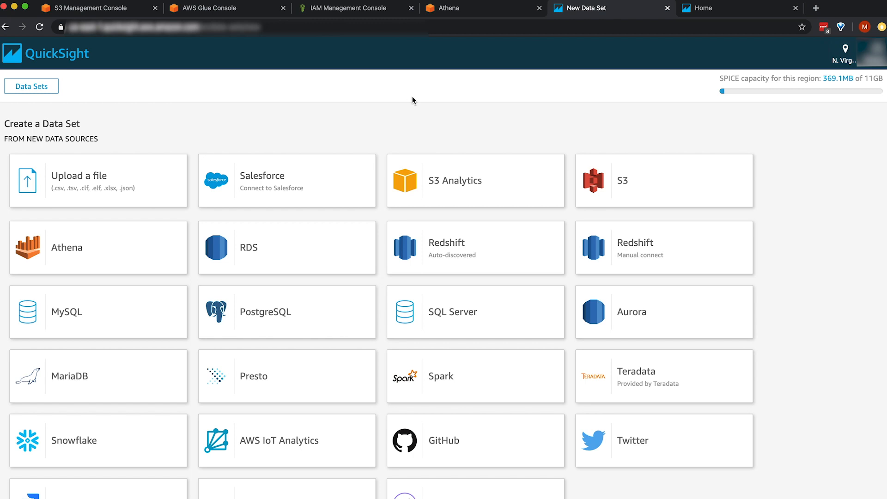
pyautogui.click(111, 250)
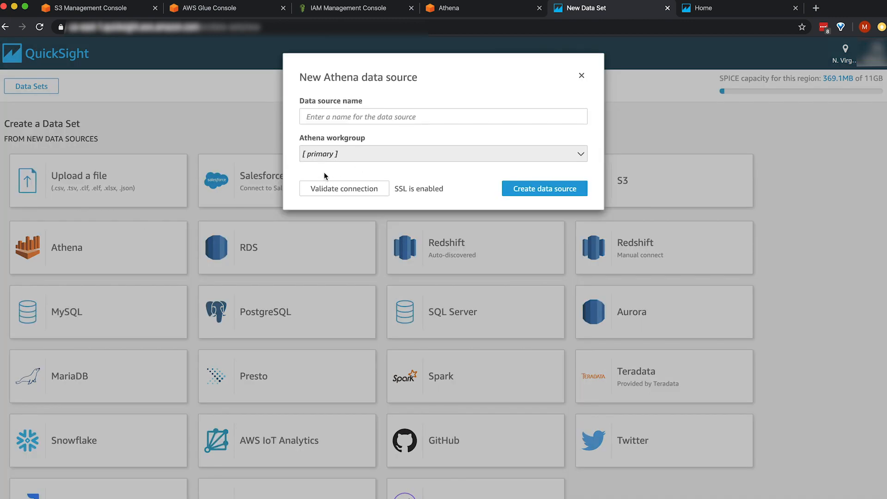
# Create the Athena data source "Dragons Sample Set" in the primary workgroup.
pyautogui.click(333, 118)
pyautogui.write('D')
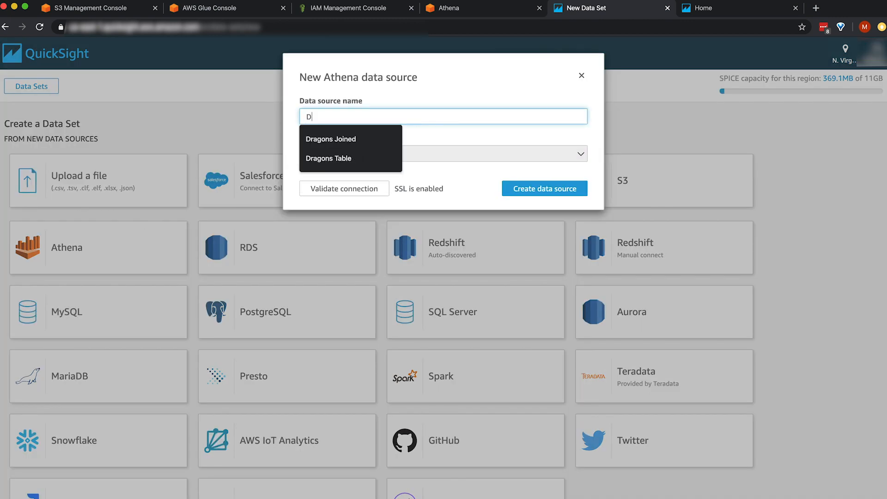
pyautogui.write('ragons Sample Set')
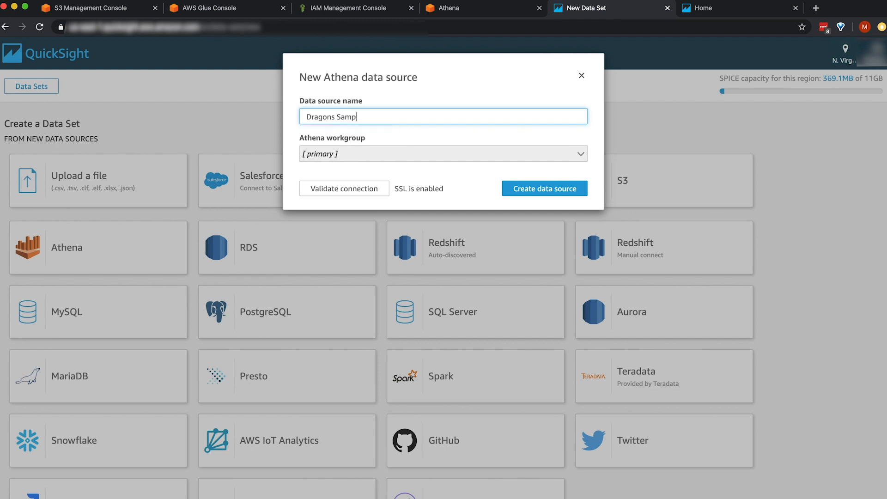
pyautogui.click(317, 157)
pyautogui.click(386, 139)
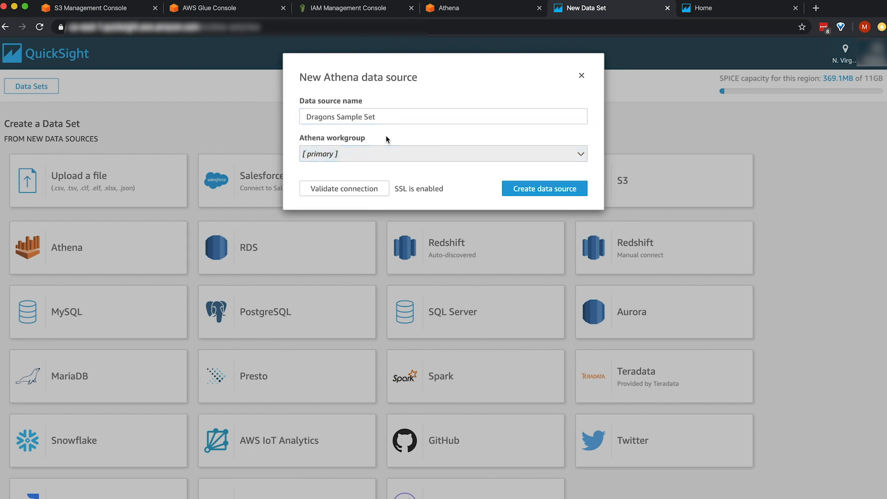
pyautogui.click(530, 192)
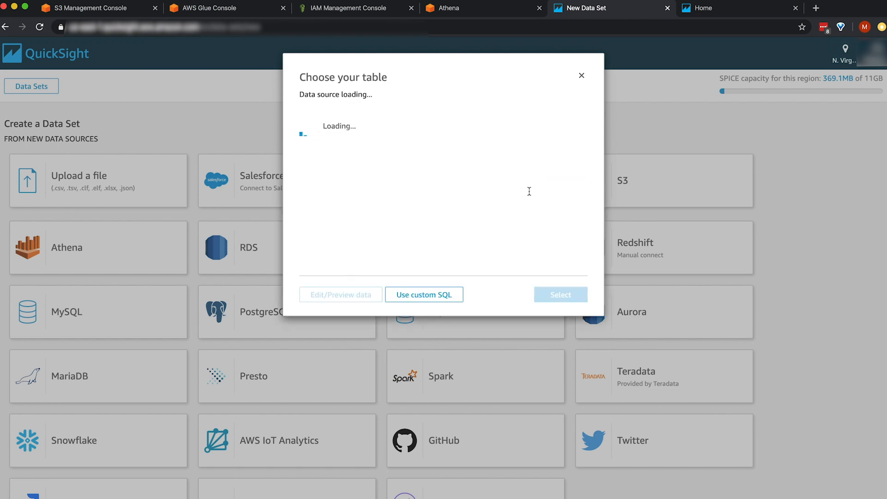
# Choose the dragons table from the pydragons_processed database, import it to SPICE and open it for visualization.
pyautogui.click(458, 141)
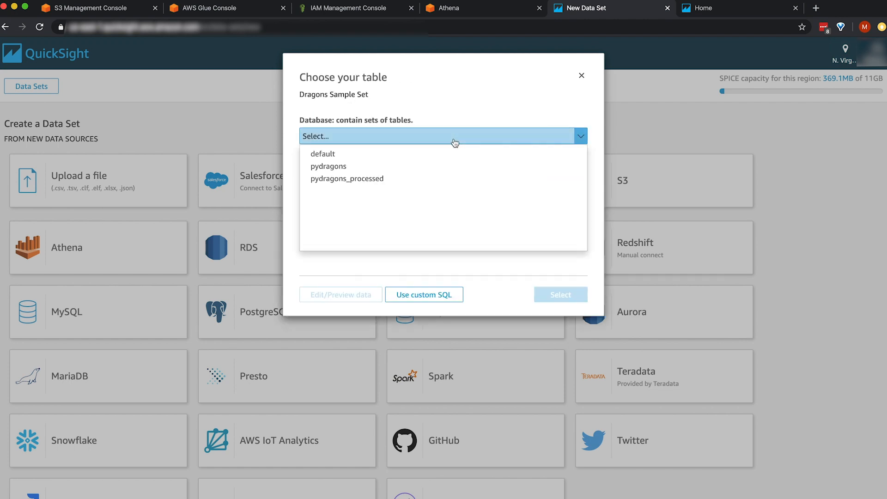
pyautogui.click(337, 179)
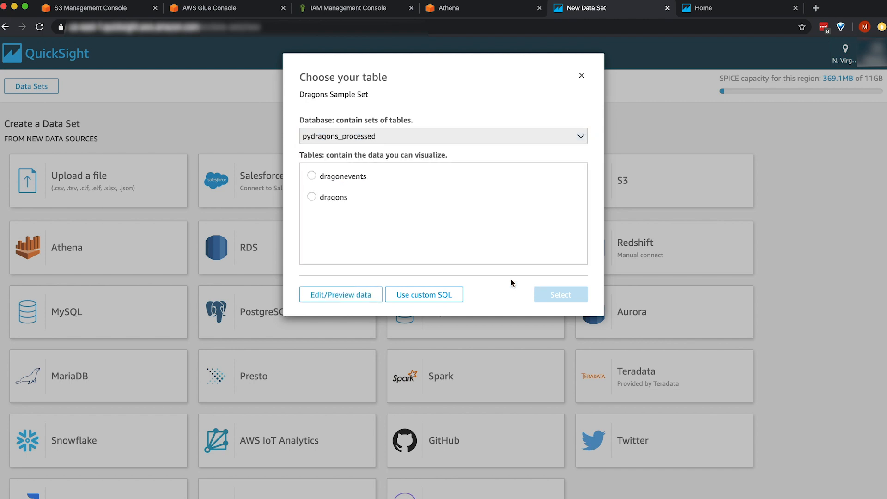
pyautogui.click(312, 197)
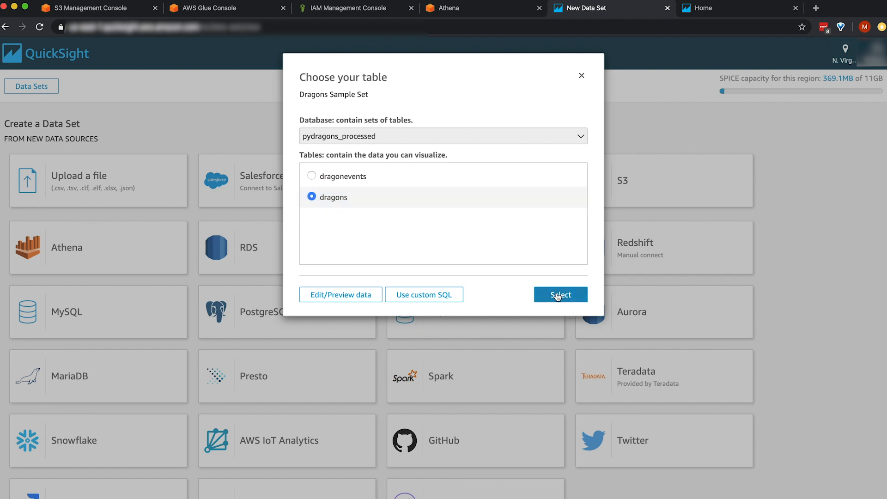
pyautogui.click(557, 296)
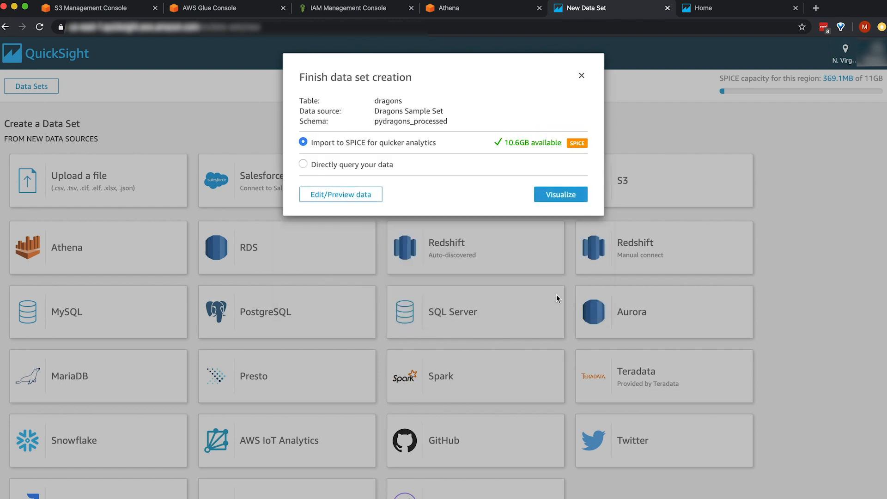
pyautogui.click(560, 195)
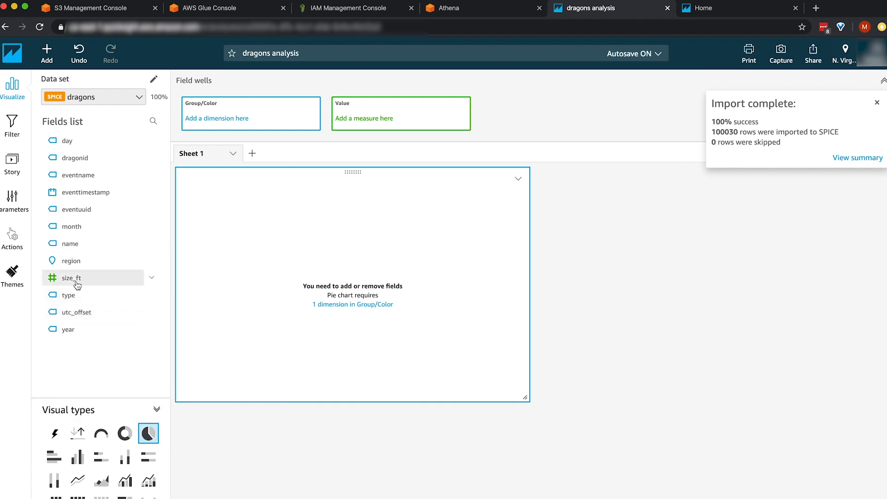
# Build the pie chart with type as the Group/Color dimension and size_ft as the Value measure.
pyautogui.moveTo(87, 295); pyautogui.dragTo(245, 115)
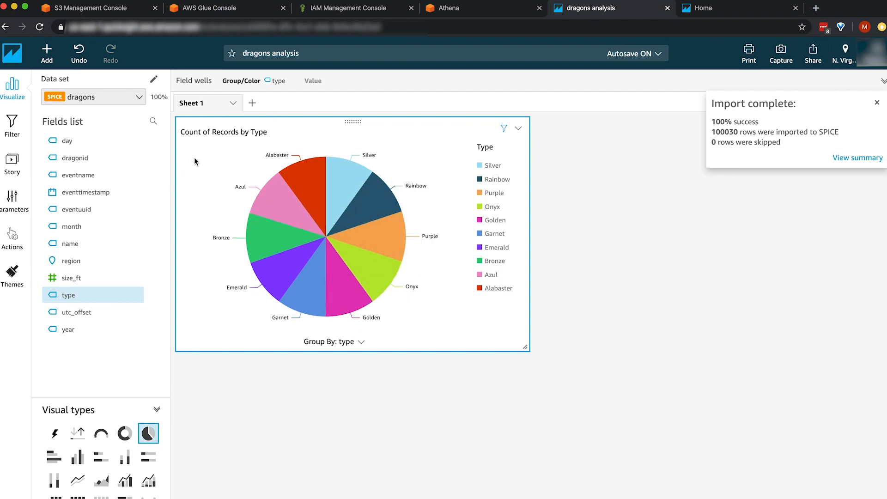
pyautogui.click(359, 88)
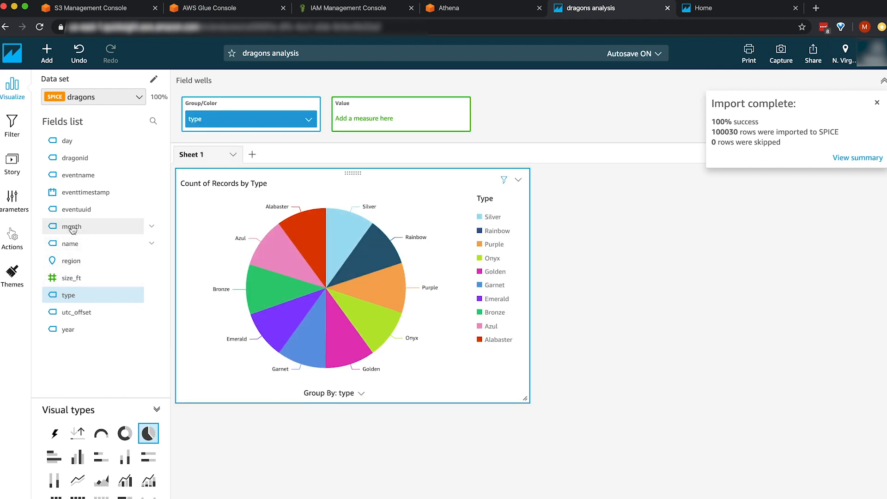
pyautogui.click(308, 121)
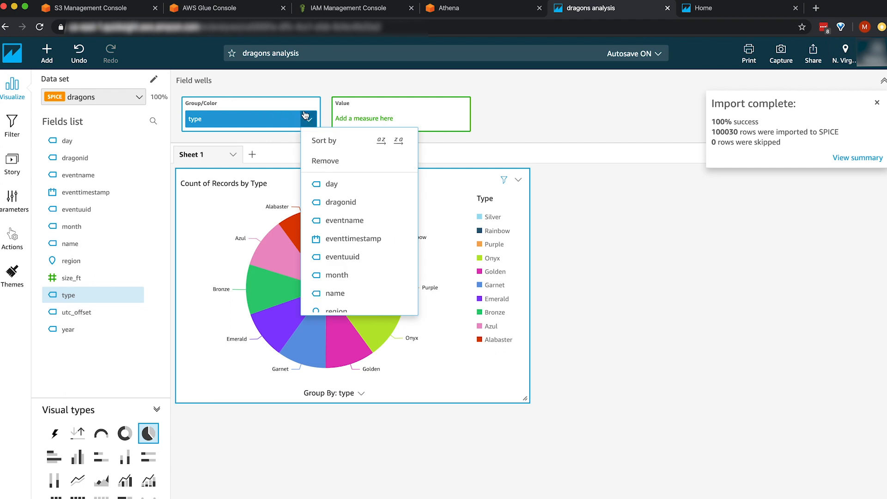
pyautogui.click(166, 173)
pyautogui.moveTo(67, 277); pyautogui.dragTo(387, 114)
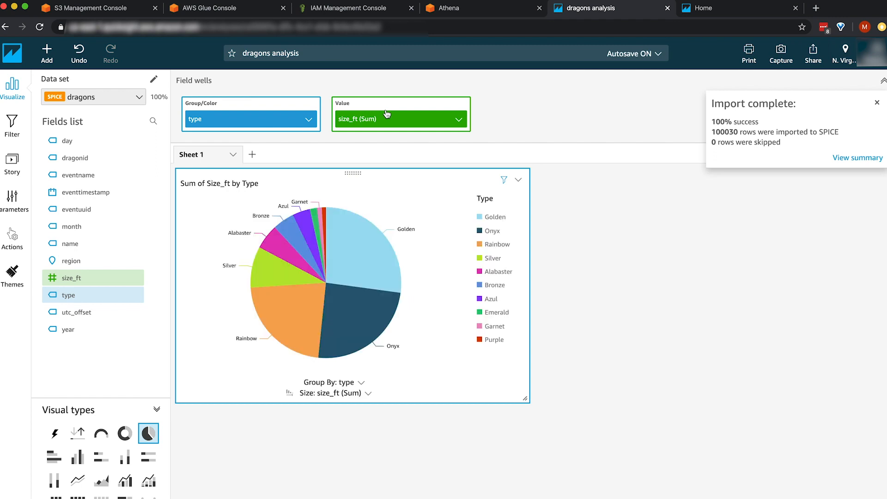
# Change the aggregation of the size_ft value in the pie chart to Average.
pyautogui.moveTo(359, 257)
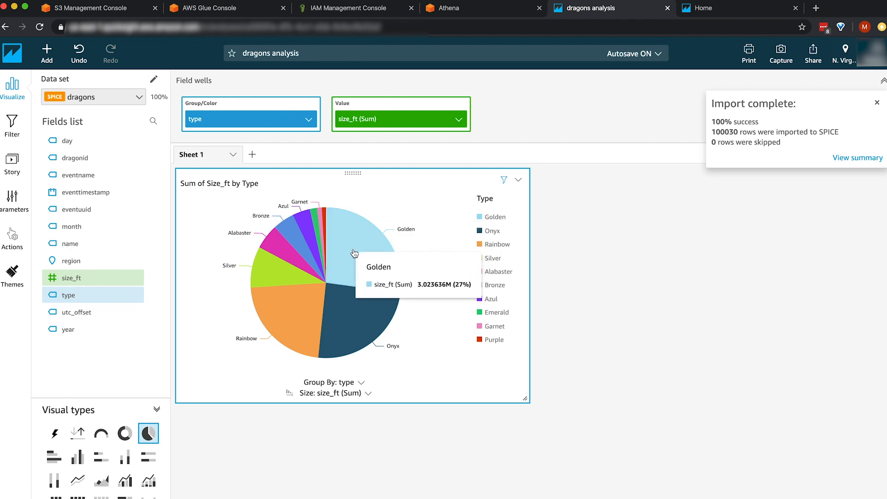
pyautogui.click(458, 120)
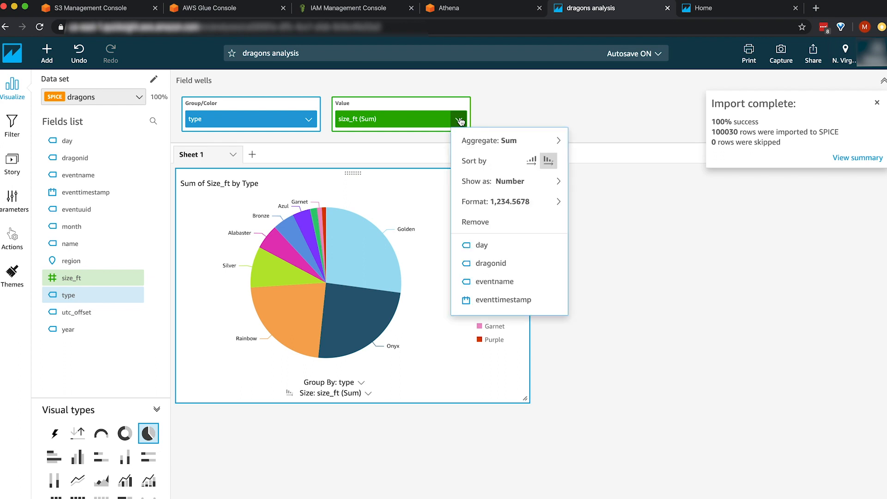
pyautogui.moveTo(525, 140)
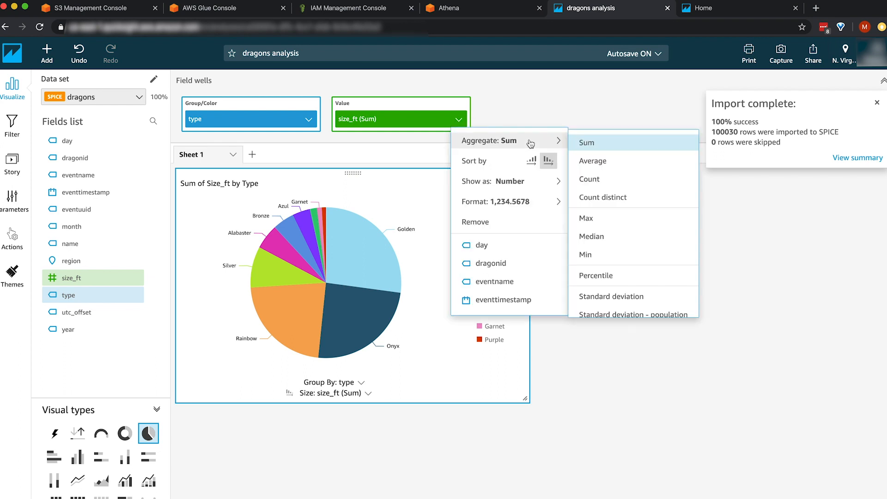
pyautogui.click(594, 161)
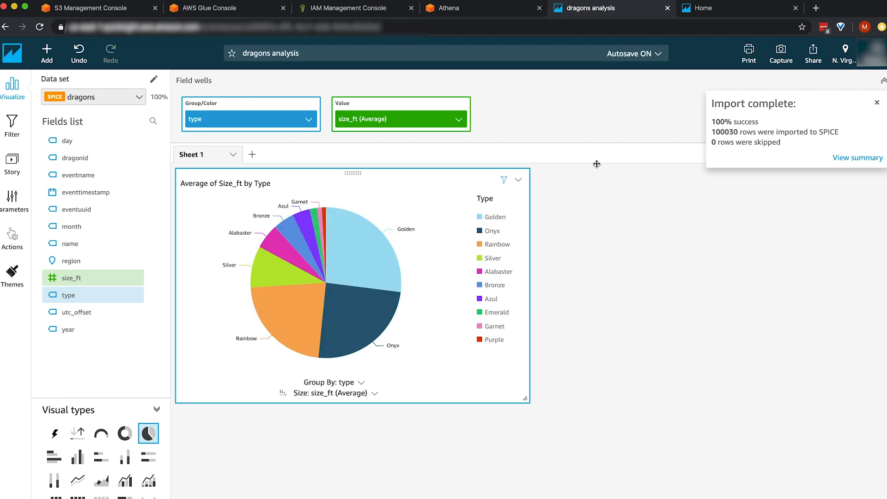
pyautogui.moveTo(341, 227)
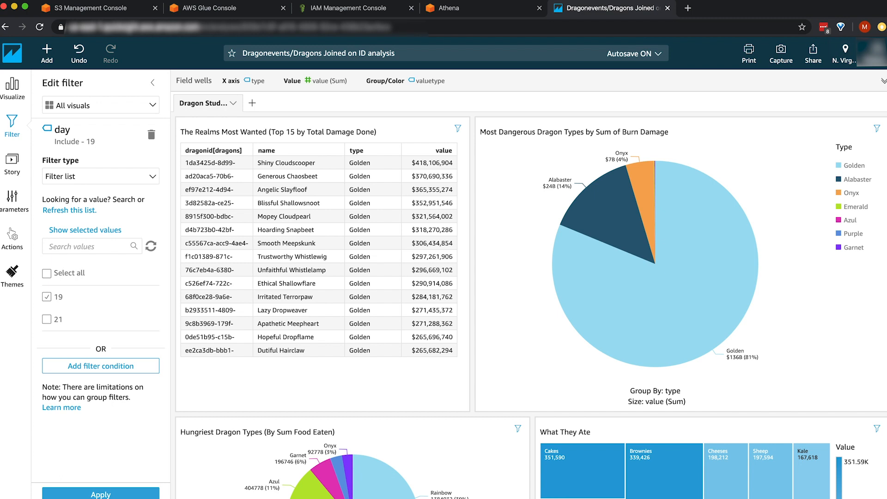
# In the Dragonevents/Dragons Joined on ID analysis, examine the Golden, Onyx and Alabaster points of the Dragon Types Burn Damage chart.
pyautogui.moveTo(720, 233)
pyautogui.scroll(-10, 493, 308)
pyautogui.scroll(3, 493, 308)
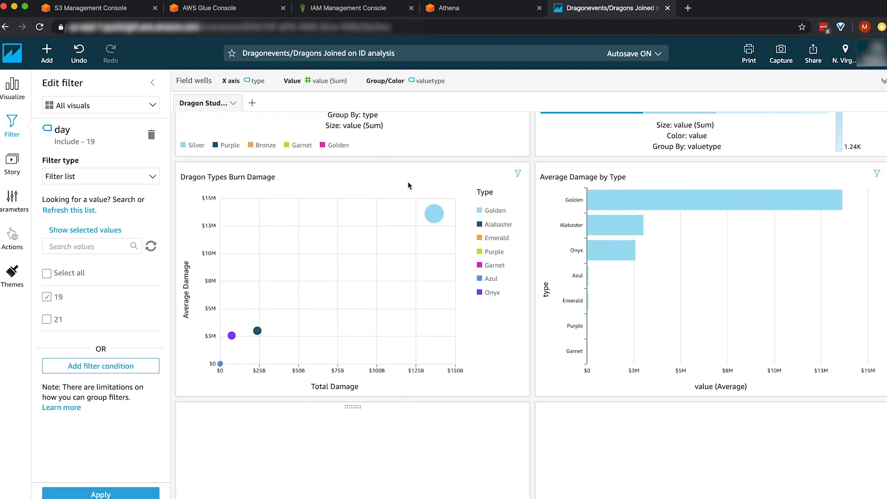
pyautogui.moveTo(436, 219)
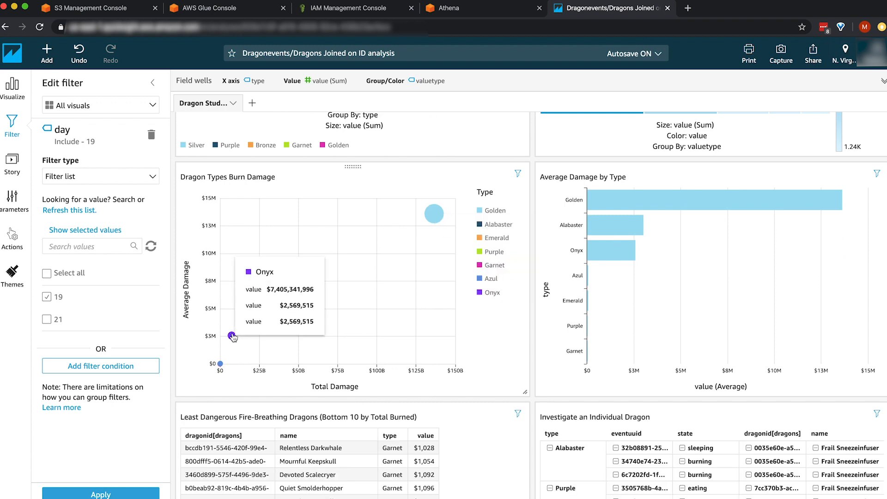
pyautogui.moveTo(260, 332)
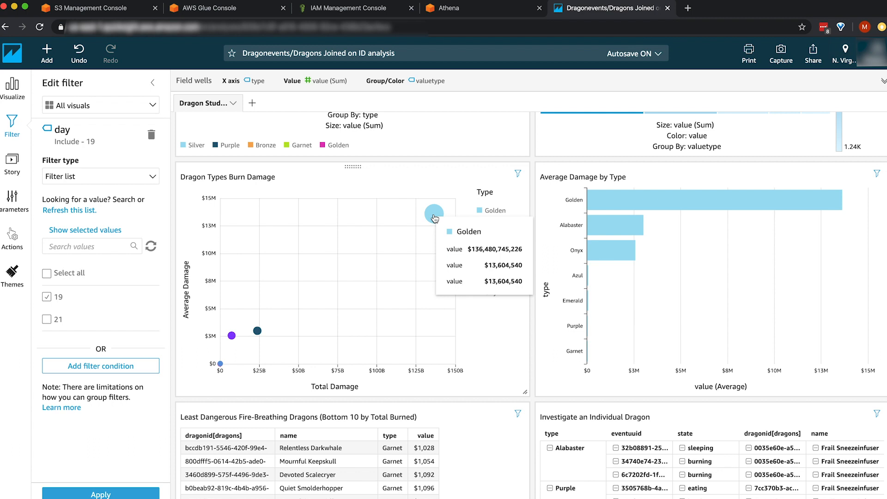
# Set the day filter to include 21 instead of 19 for all visuals, apply it and inspect the Dragon Types Burn Damage points.
pyautogui.click(47, 297)
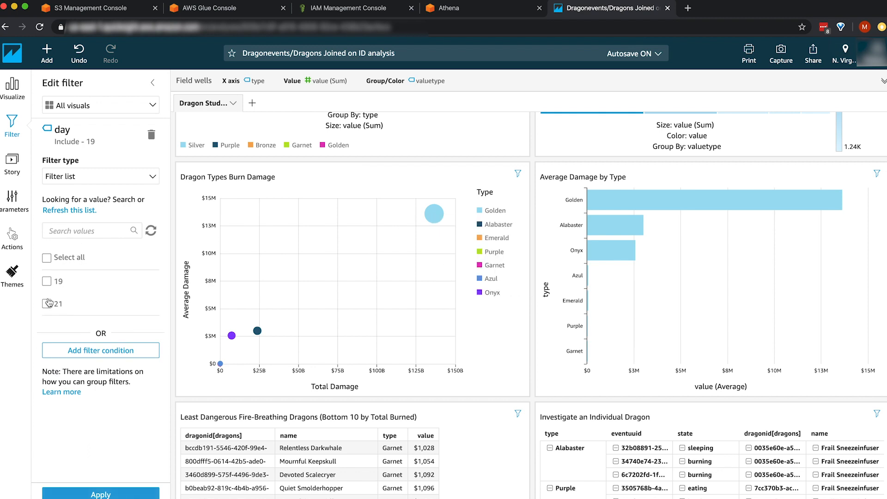
pyautogui.click(47, 304)
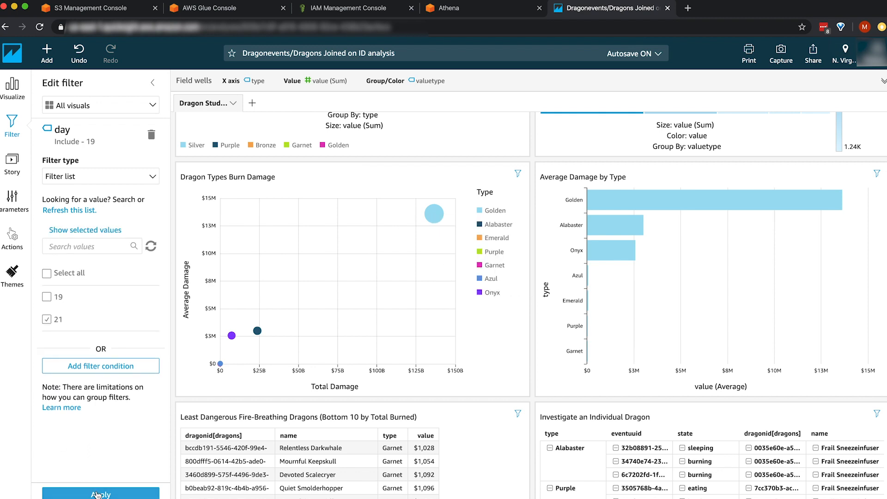
pyautogui.click(97, 495)
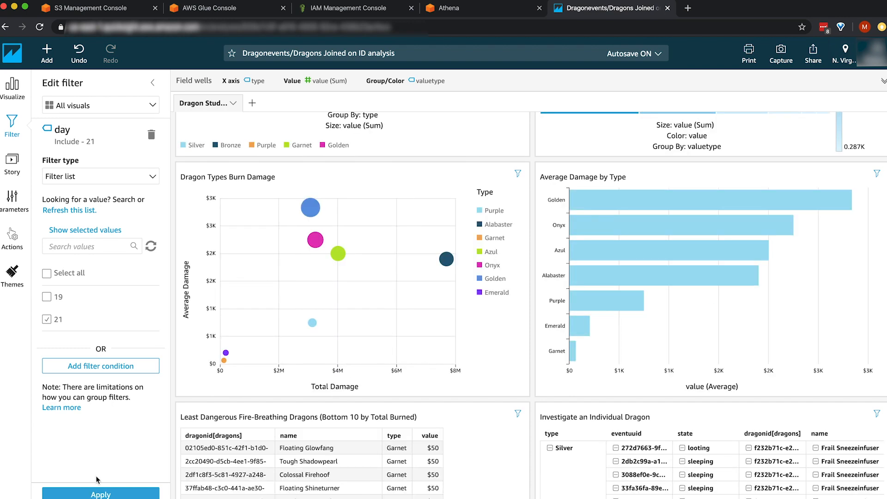
pyautogui.moveTo(317, 204)
pyautogui.moveTo(331, 256)
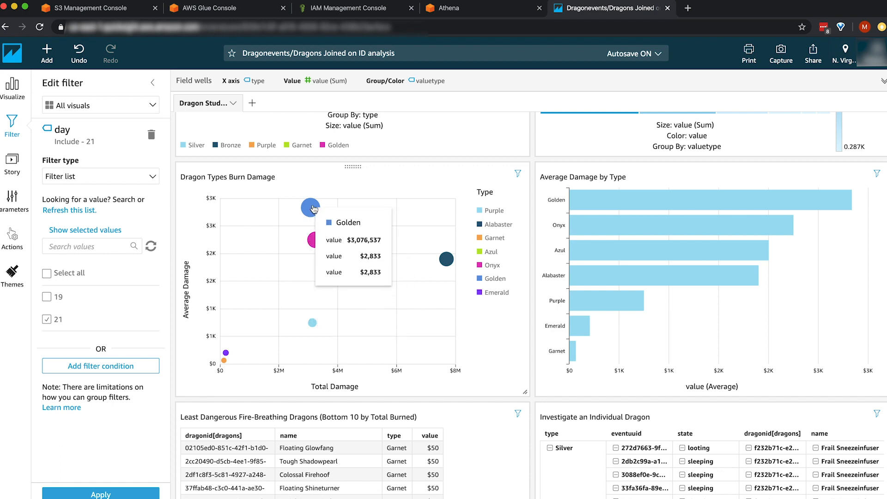